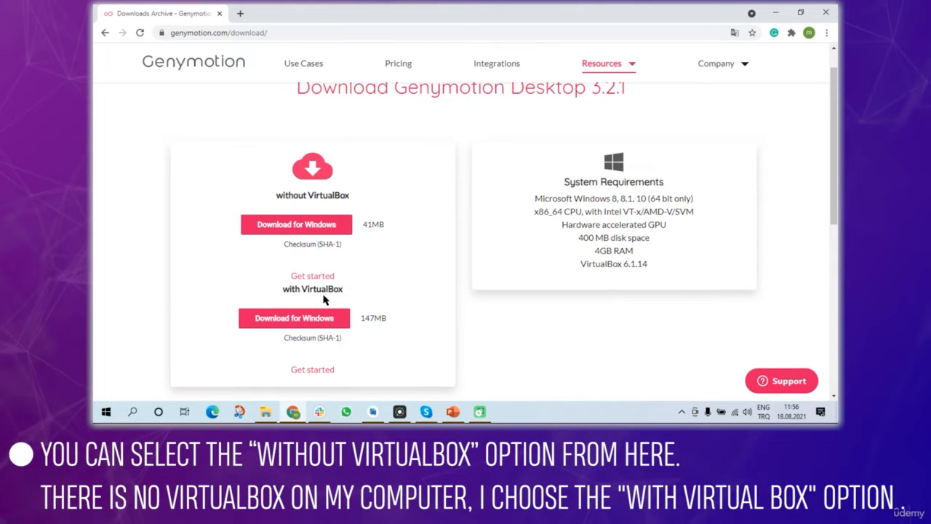
# - Download the Genymotion 3.2.1 installer bundled with VirtualBox and keep it despite Chrome's warning
pyautogui.click(288, 322)
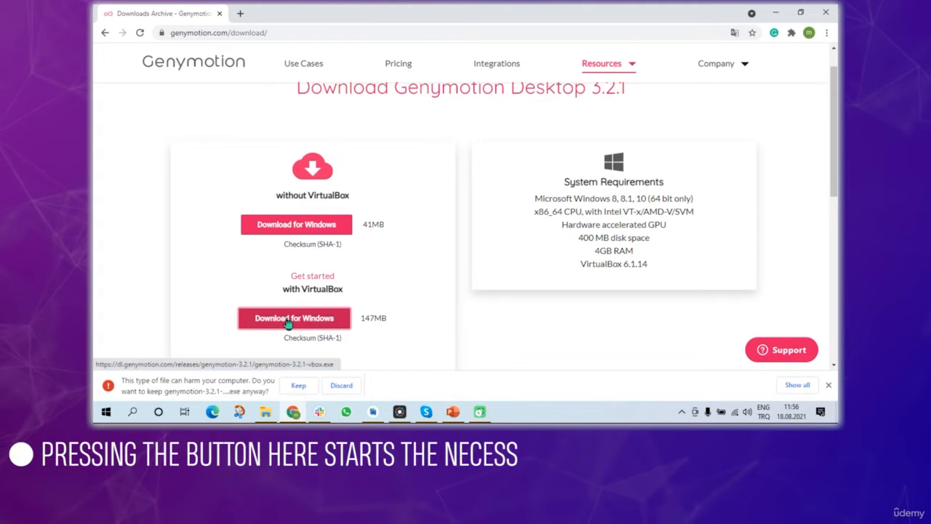
pyautogui.click(299, 385)
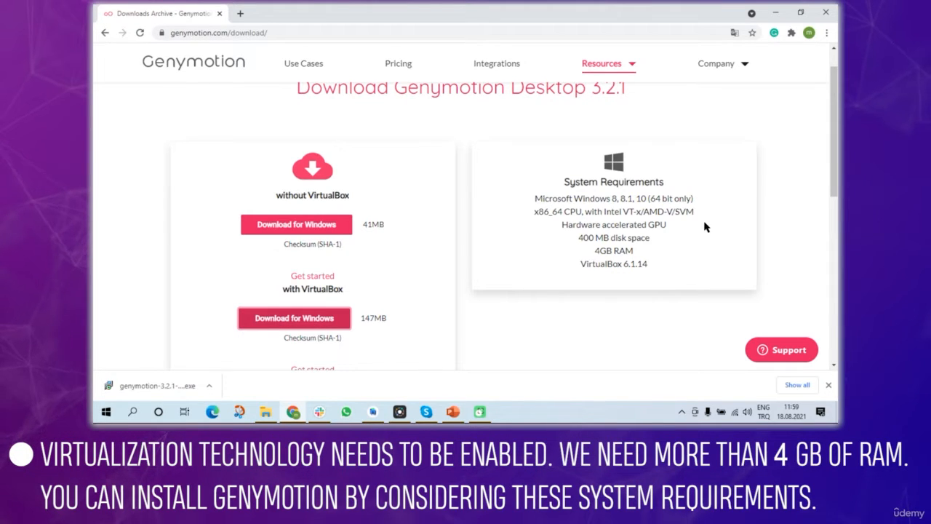
# - Show genymotion-3.2.1-vbox.exe in the Downloads folder and launch it
pyautogui.click(209, 390)
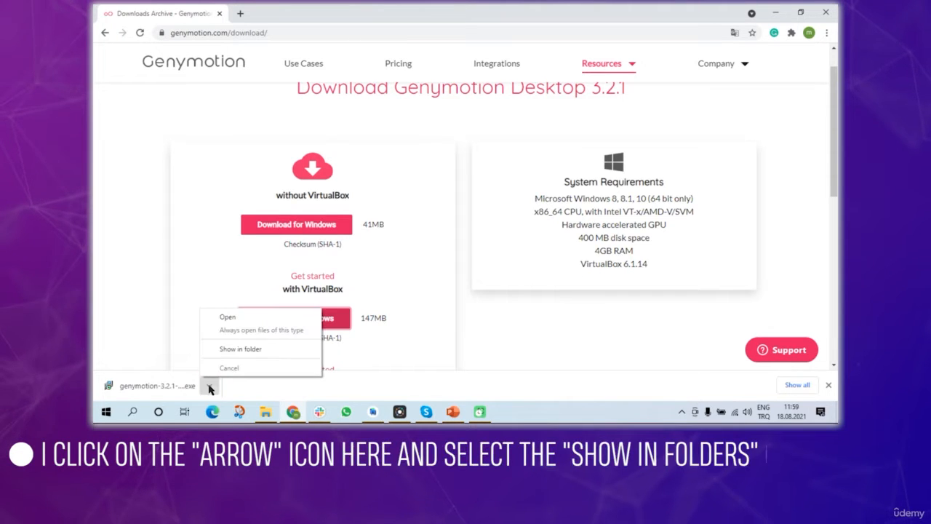
pyautogui.click(249, 351)
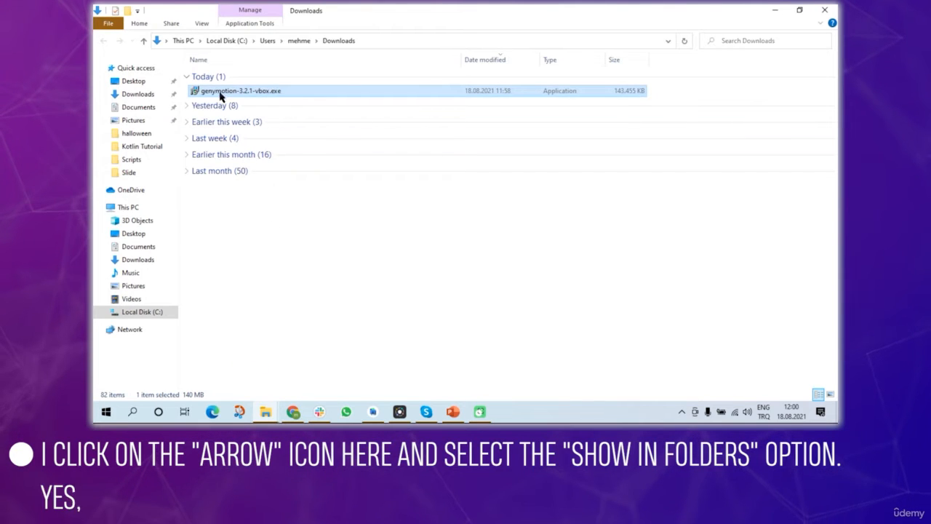
pyautogui.doubleClick(301, 91)
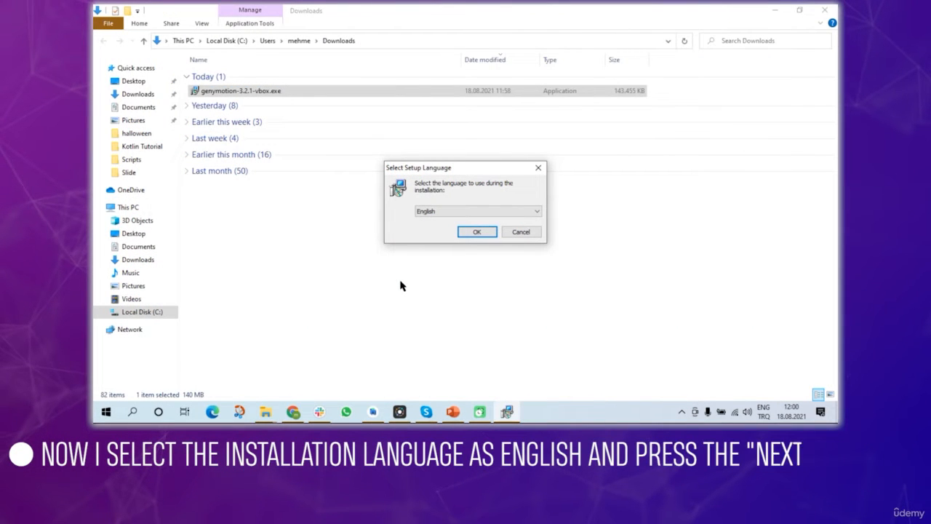
# - Install Genymotion in English with the default folder, Start Menu folder and desktop shortcut
pyautogui.click(478, 232)
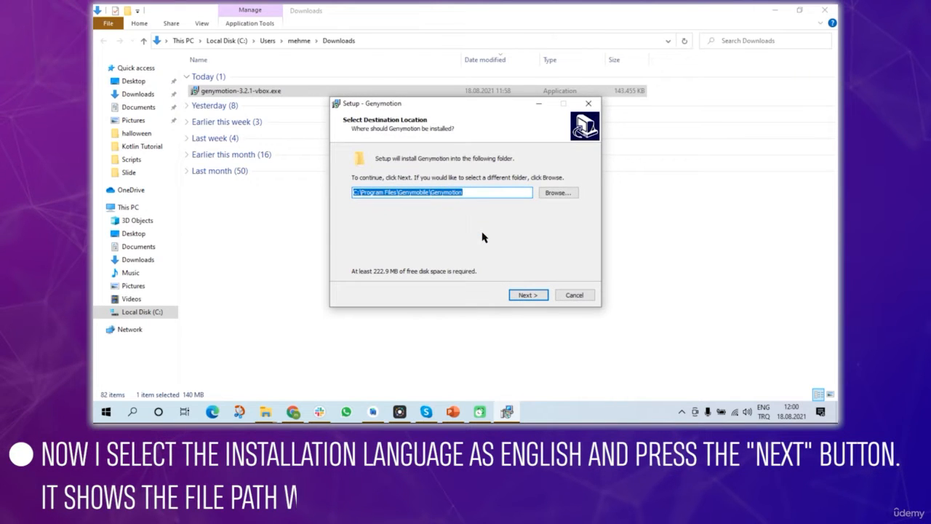
pyautogui.click(527, 294)
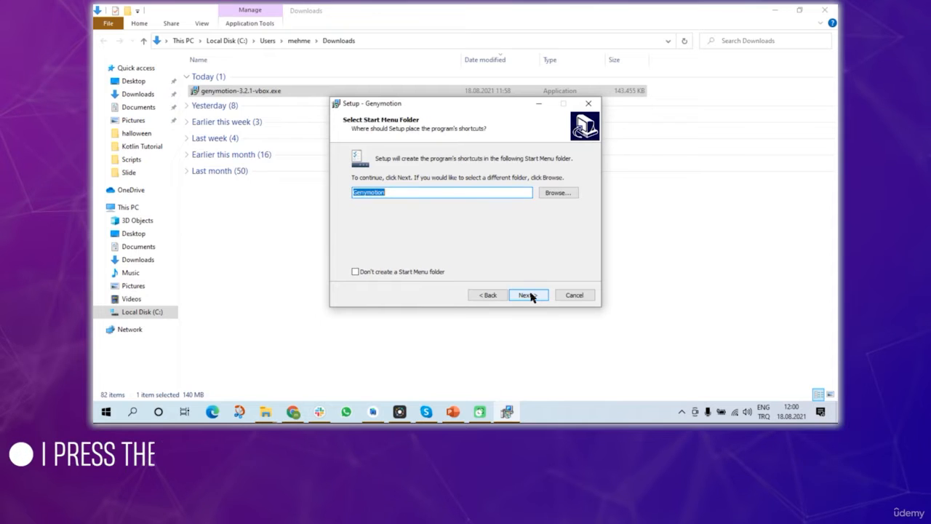
pyautogui.click(528, 295)
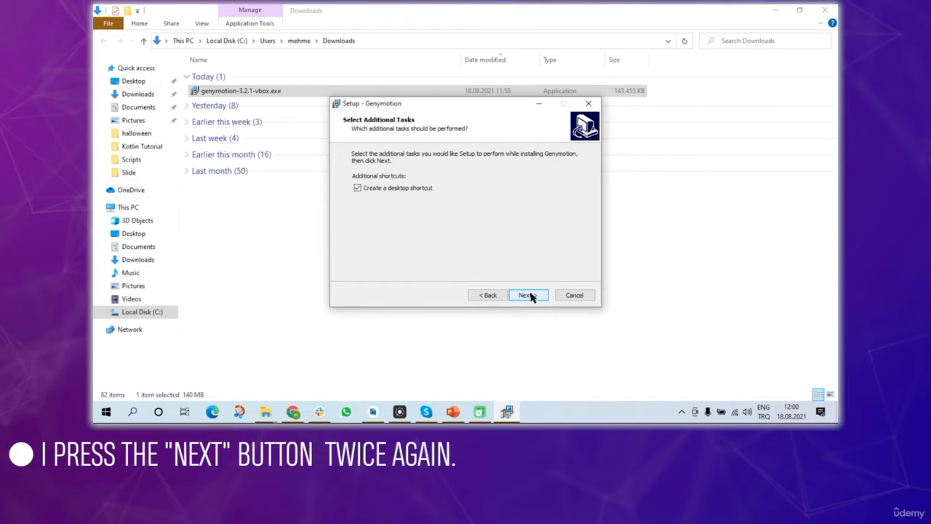
pyautogui.click(529, 295)
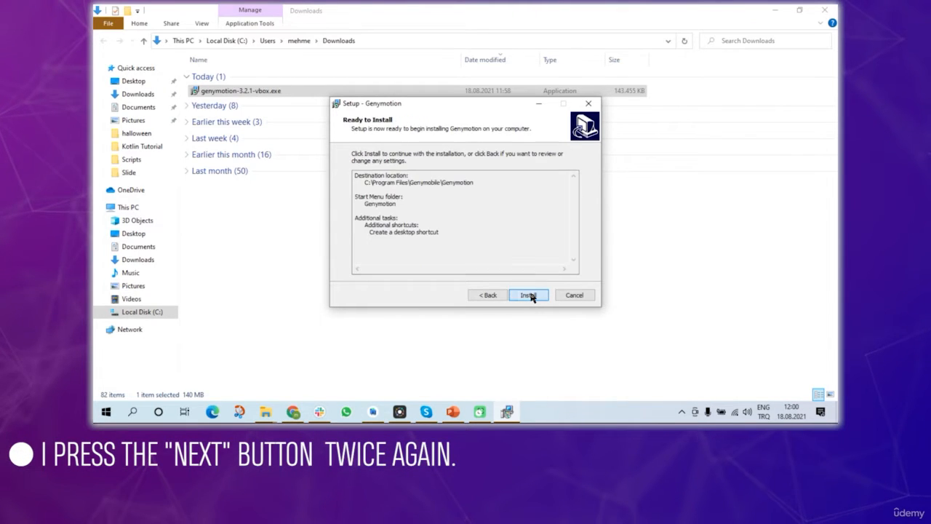
pyautogui.click(529, 294)
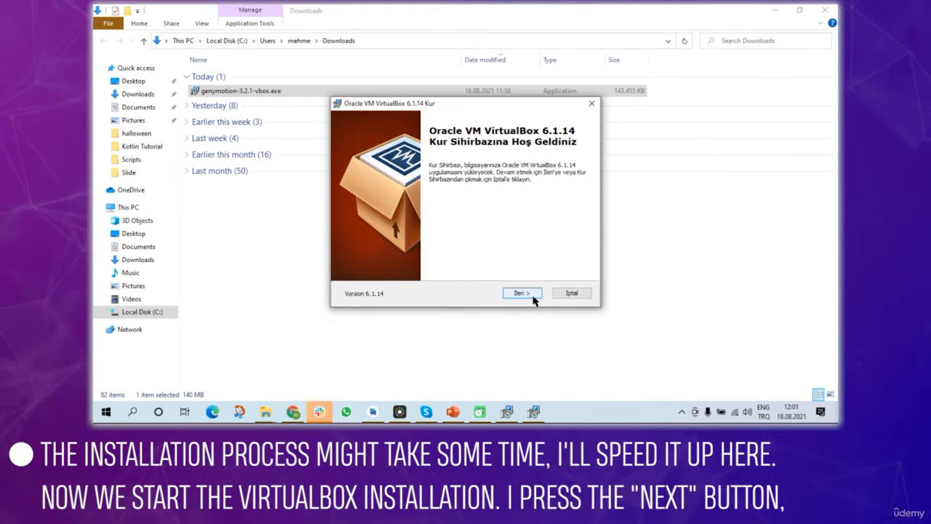
# - Install VirtualBox 6.1.14 with default features and shortcuts, approving the network warning and Oracle device software
pyautogui.click(533, 296)
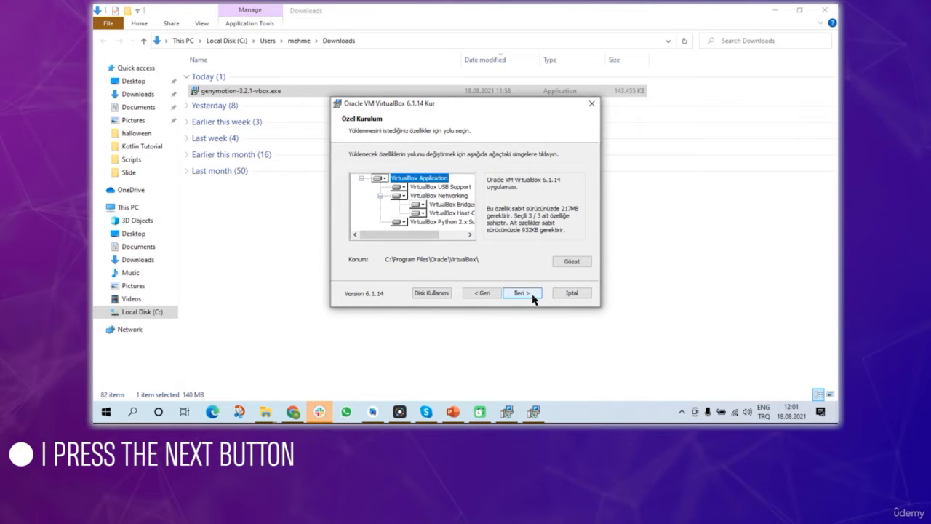
pyautogui.click(534, 296)
pyautogui.click(534, 295)
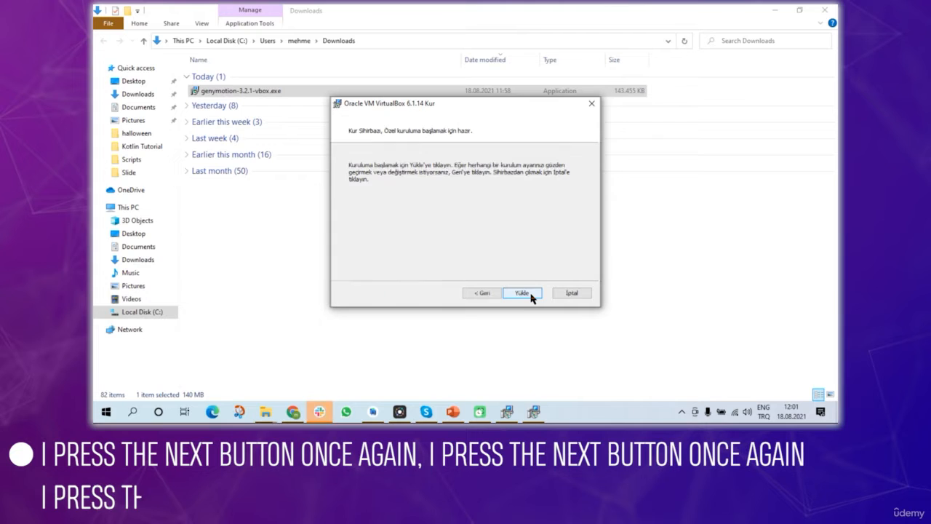
pyautogui.click(522, 293)
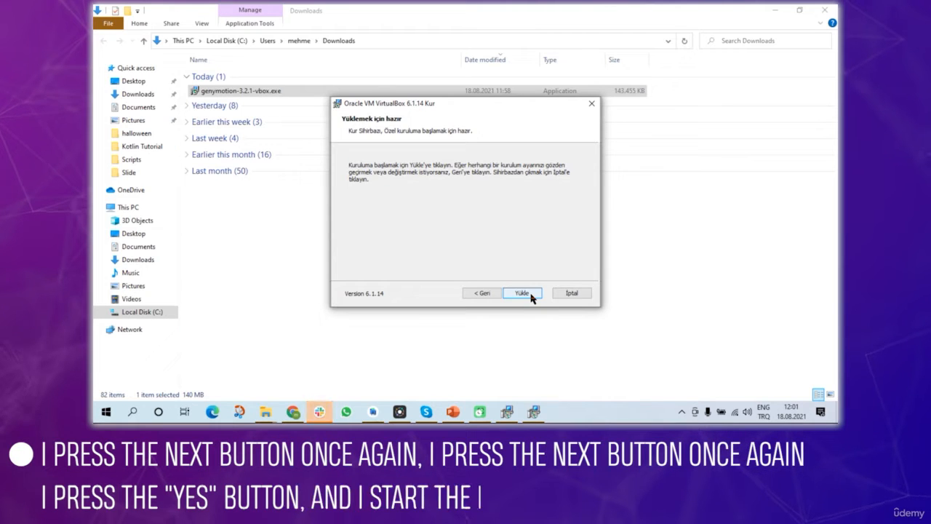
pyautogui.click(531, 296)
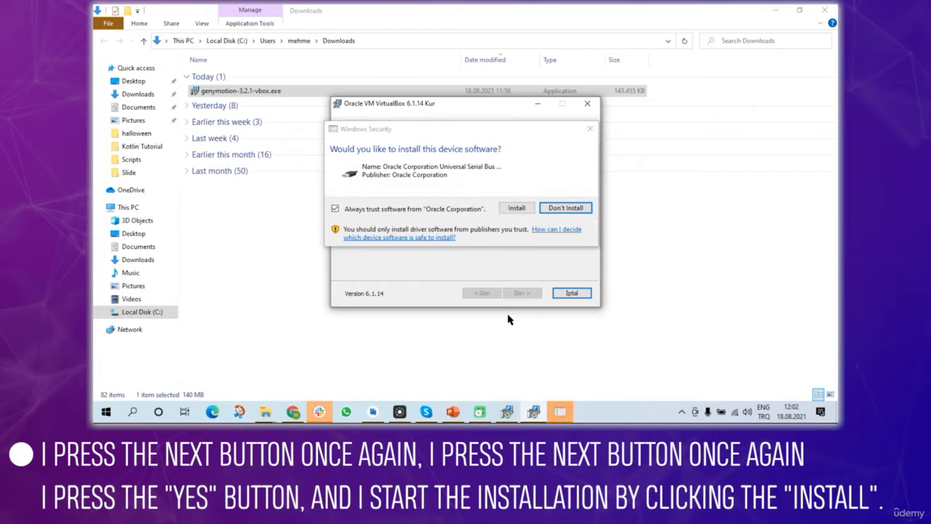
pyautogui.click(516, 209)
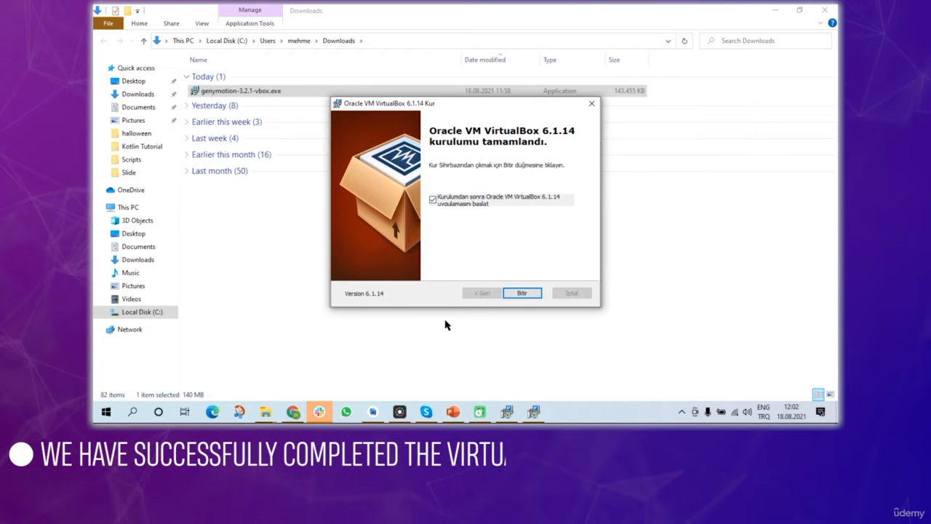
pyautogui.click(515, 293)
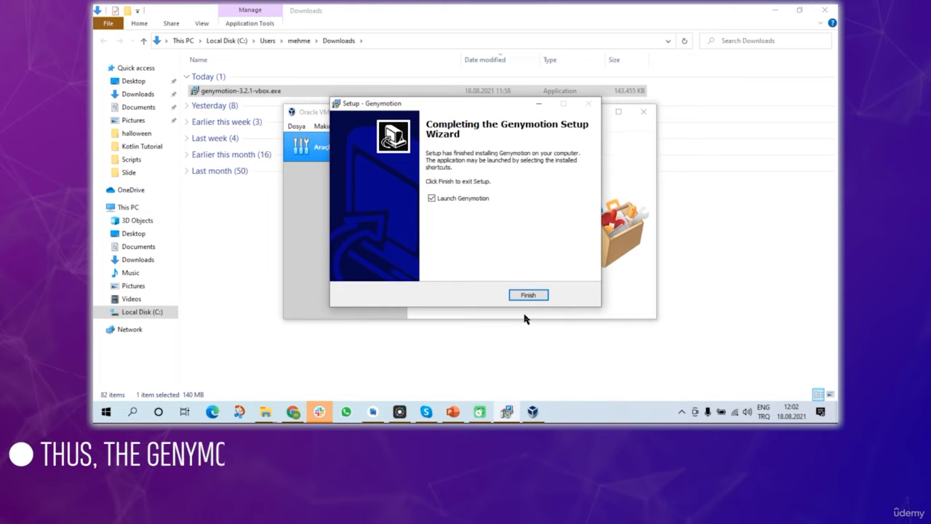
# - Minimize the setup, VirtualBox Manager and File Explorer windows, dismissing the VirtualBox update notice
pyautogui.moveTo(500, 107); pyautogui.dragTo(475, 176)
pyautogui.click(517, 173)
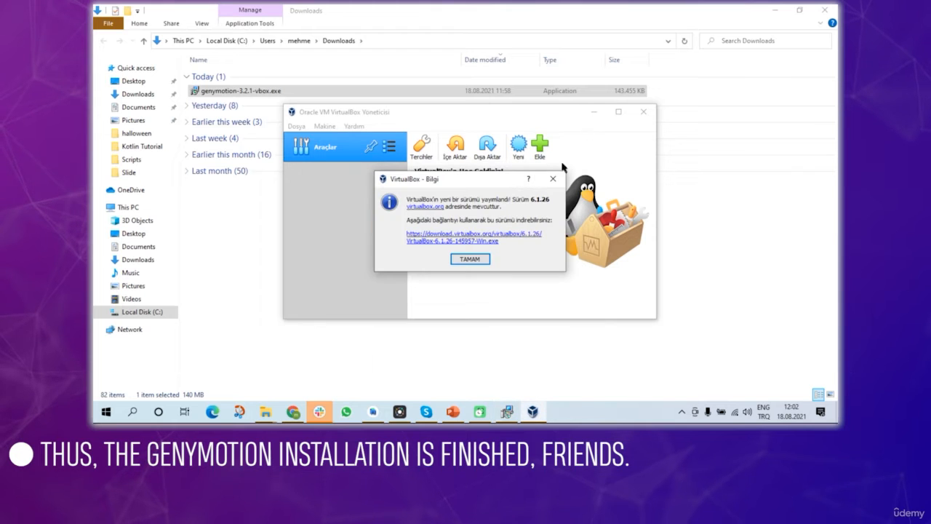
pyautogui.click(476, 260)
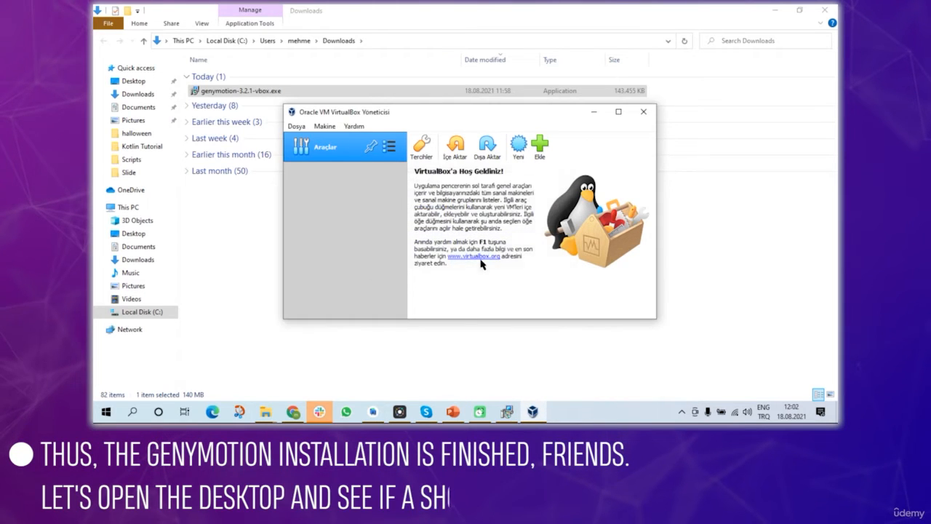
pyautogui.click(594, 112)
pyautogui.click(775, 10)
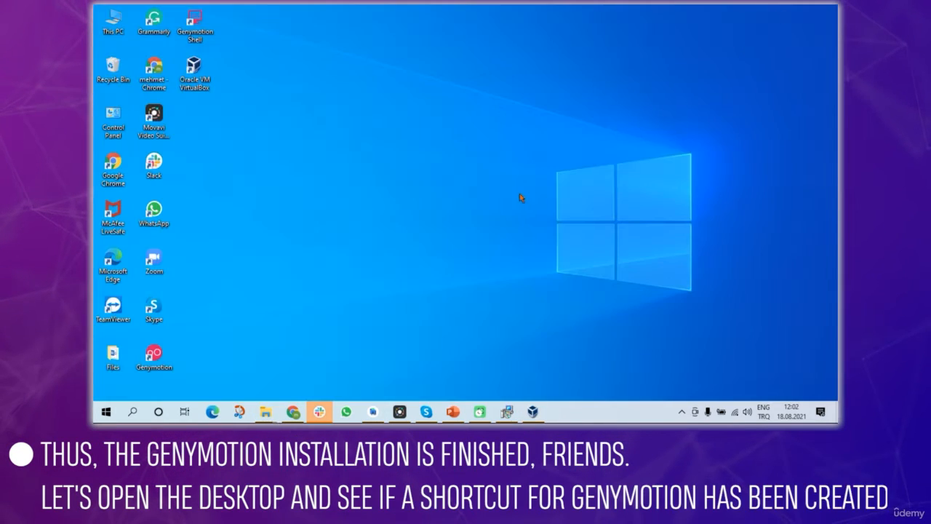
# - Place the Genymotion desktop shortcut beside Oracle VM VirtualBox, then restore VirtualBox Manager and the setup window
pyautogui.moveTo(155, 355); pyautogui.dragTo(288, 42)
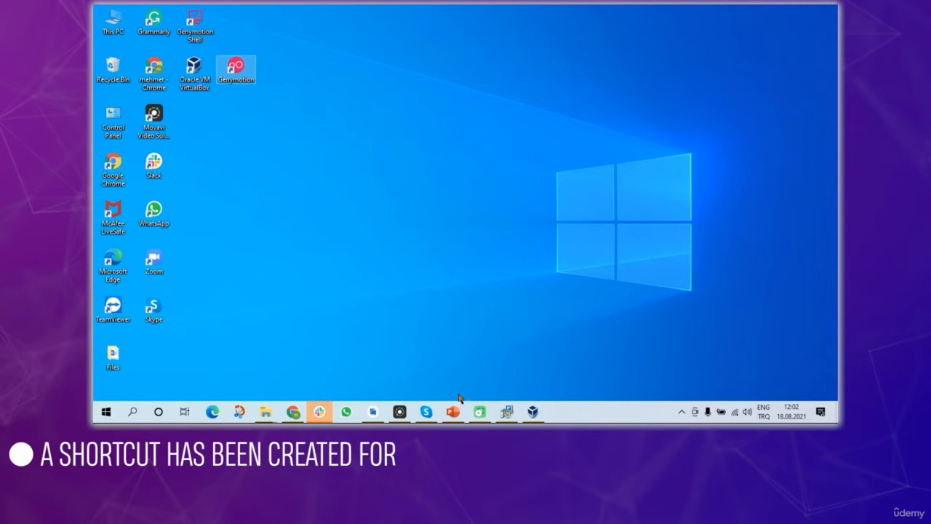
pyautogui.click(533, 414)
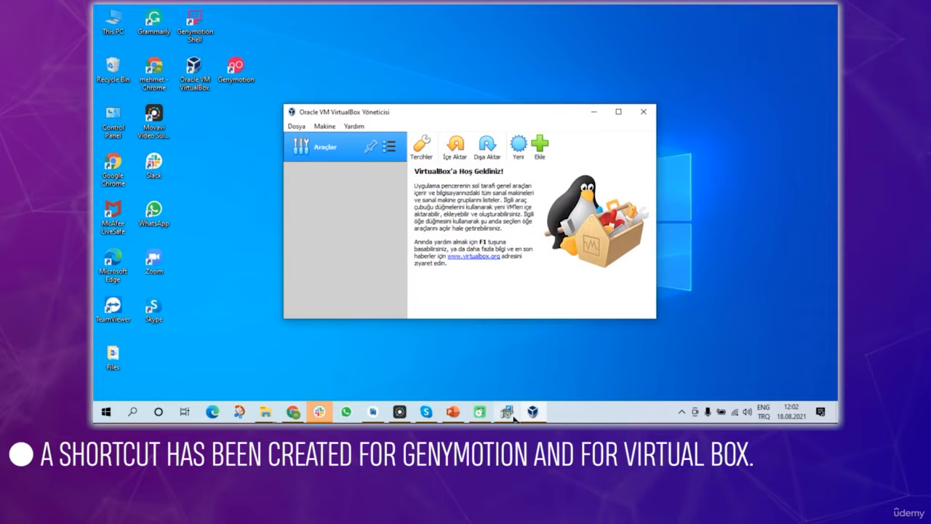
pyautogui.click(513, 418)
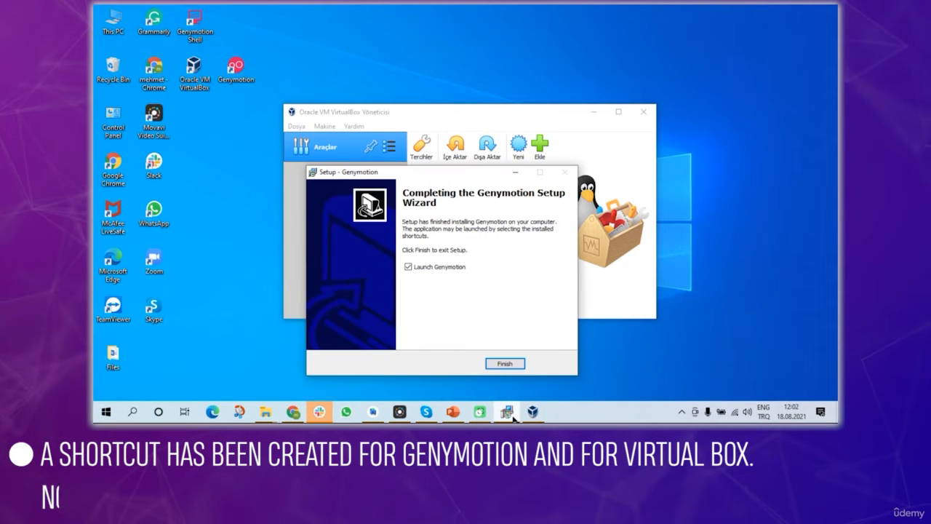
pyautogui.moveTo(467, 174); pyautogui.dragTo(520, 157)
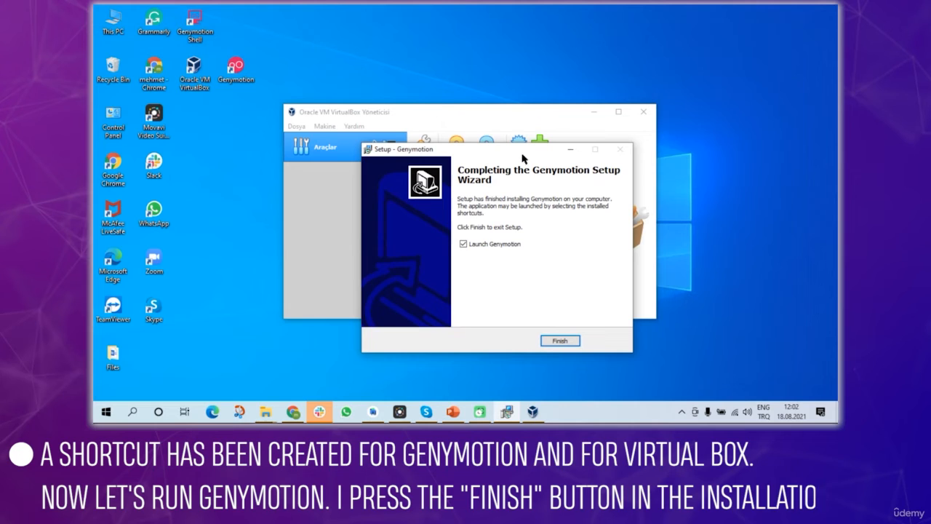
# - Finish setup with Launch Genymotion checked and maximize the Genymotion window
pyautogui.click(559, 341)
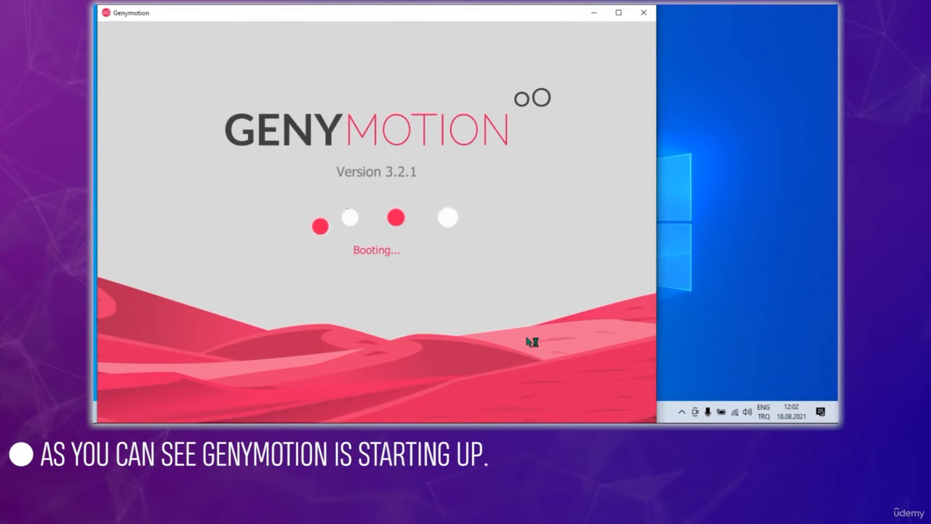
pyautogui.click(618, 13)
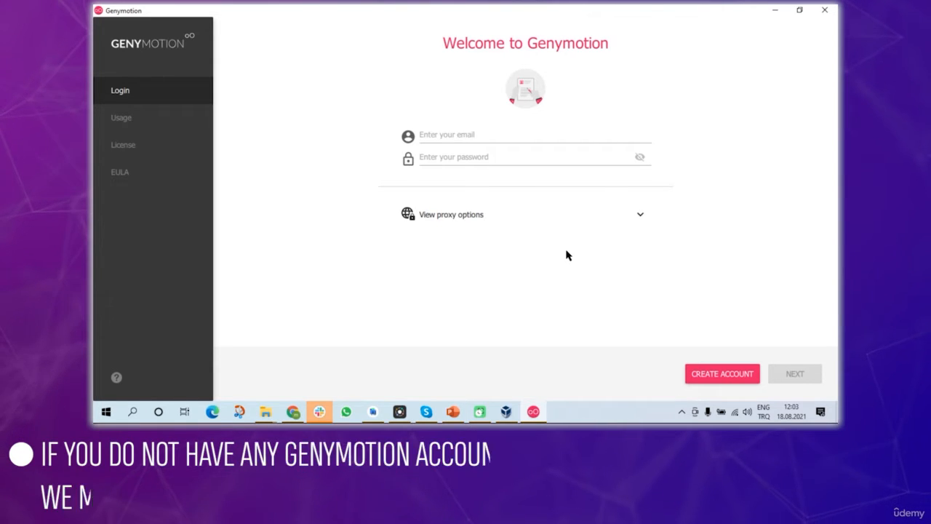
# - Start a new Genymotion account, filling in the e-mail address and a password
pyautogui.click(713, 376)
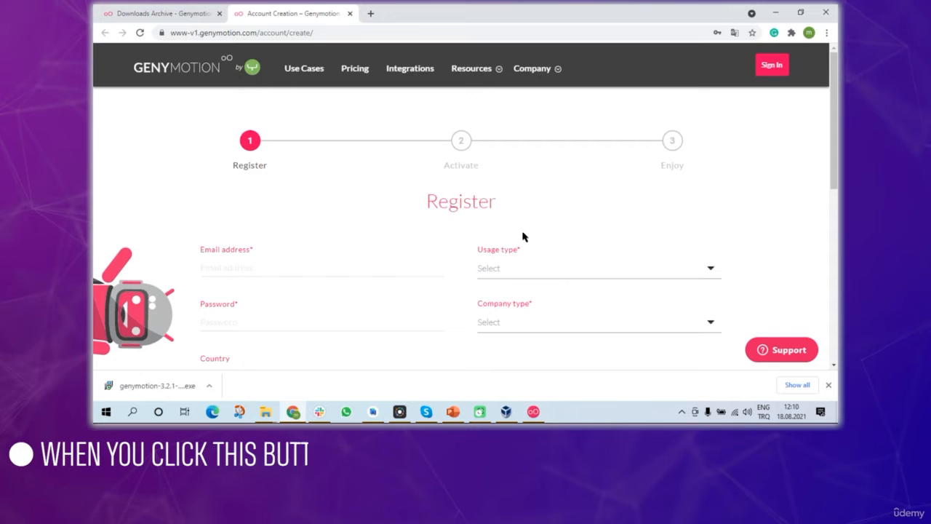
pyautogui.scroll(-1, 335, 235)
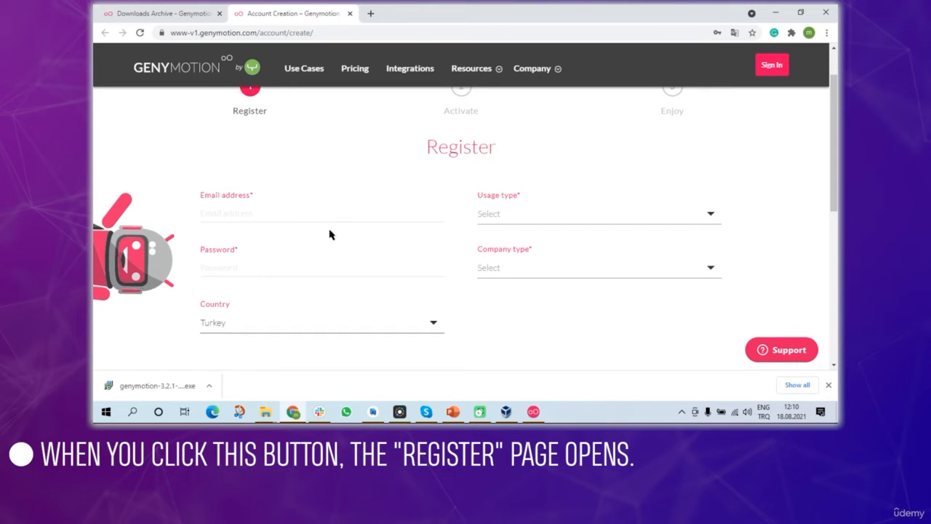
pyautogui.click(281, 212)
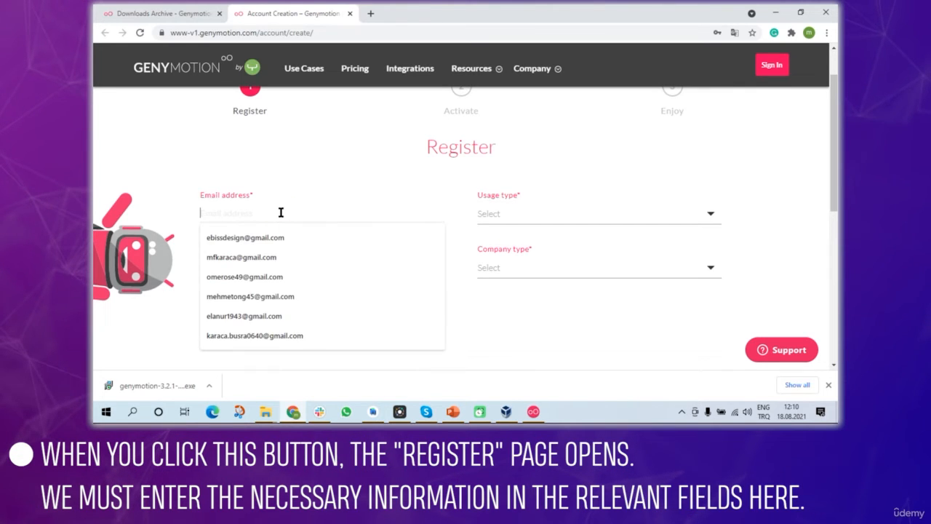
pyautogui.write('ab')
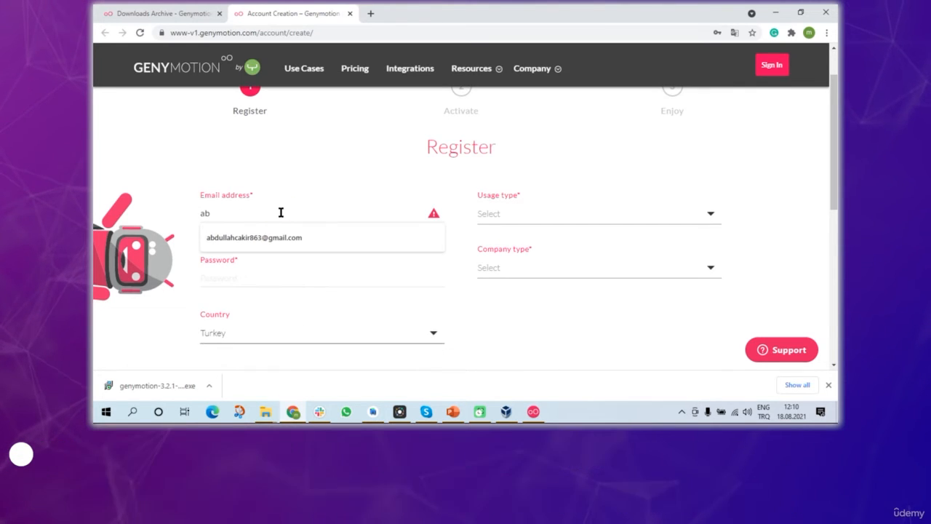
pyautogui.click(276, 237)
pyautogui.click(245, 269)
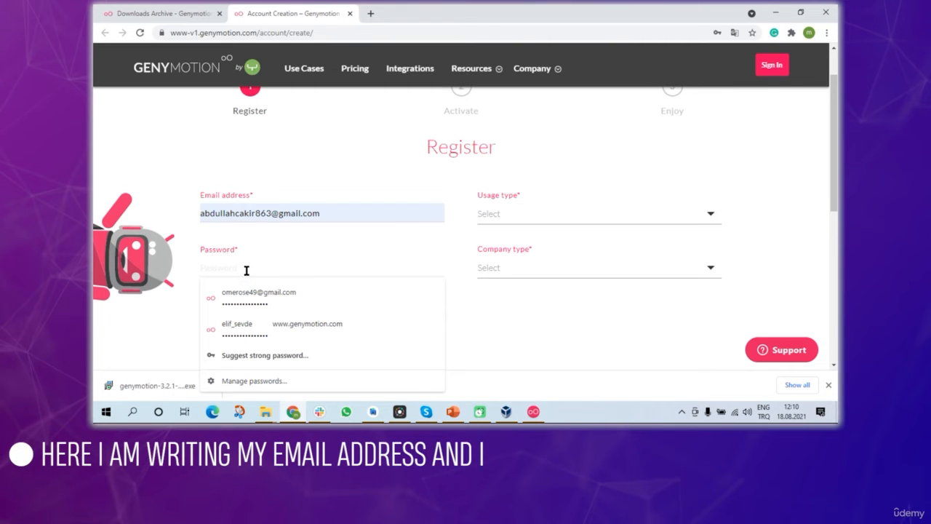
pyautogui.write('•••••')
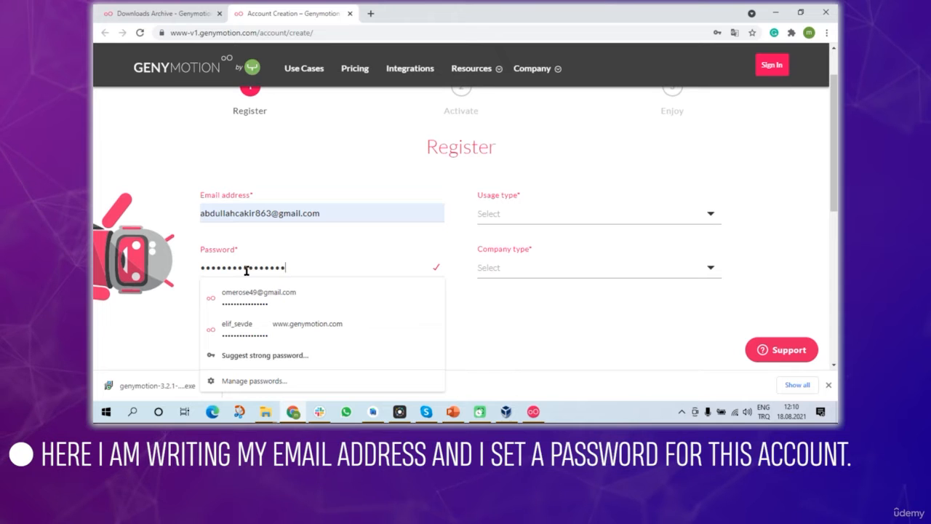
pyautogui.click(184, 272)
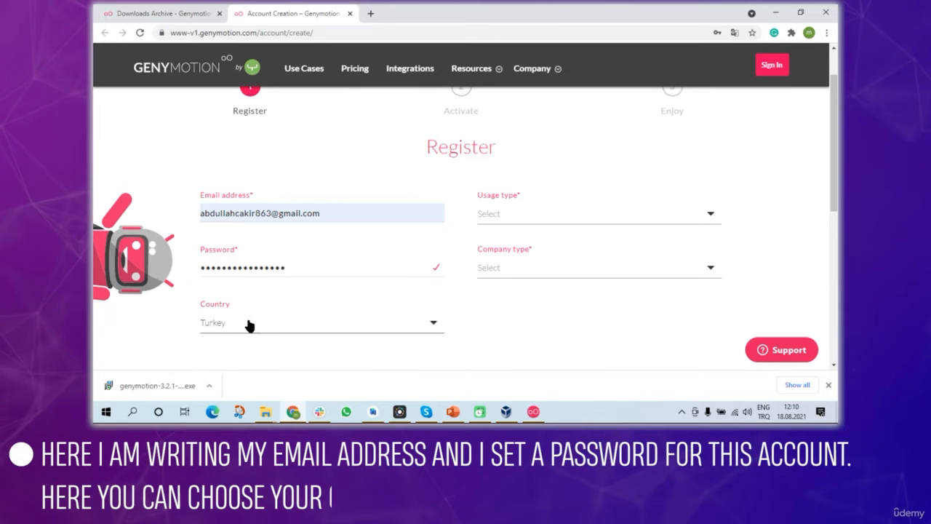
# - Set usage type to Test automation for Continuous Integration and company type to Others
pyautogui.click(558, 211)
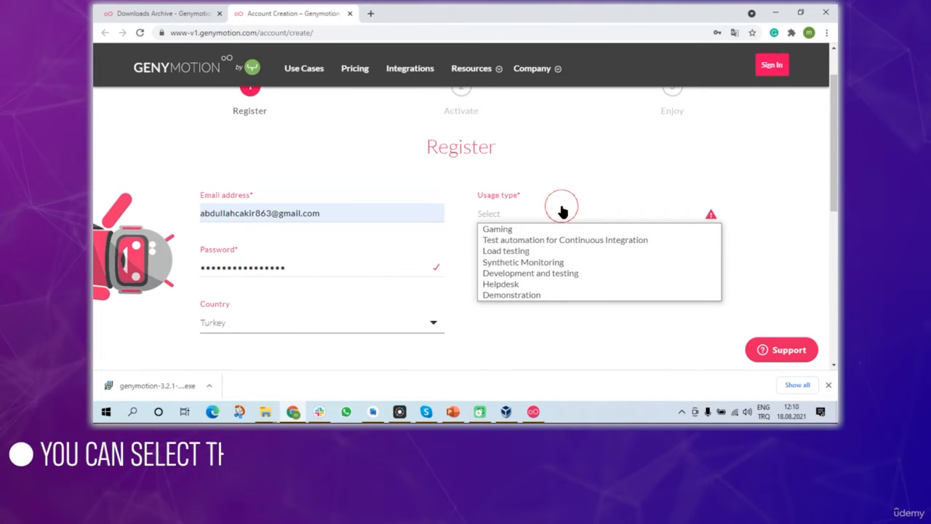
pyautogui.click(588, 241)
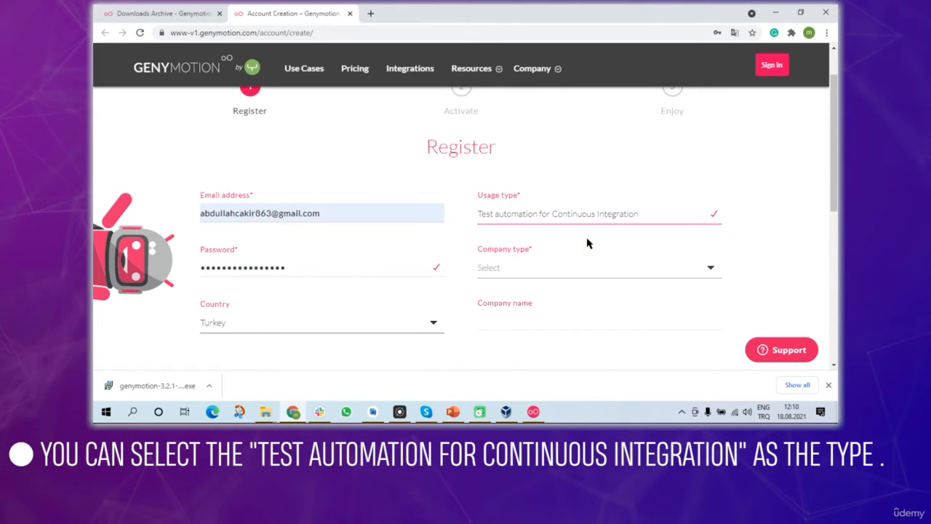
pyautogui.click(531, 275)
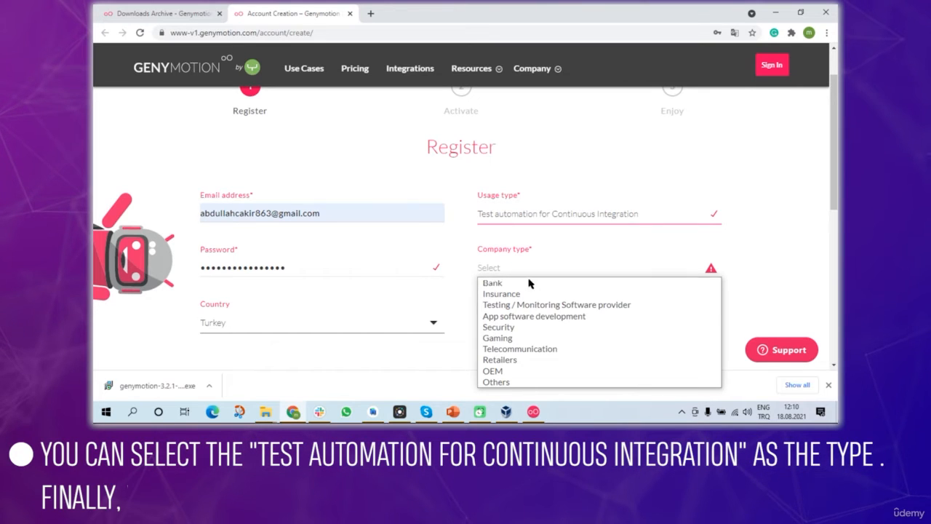
pyautogui.click(509, 382)
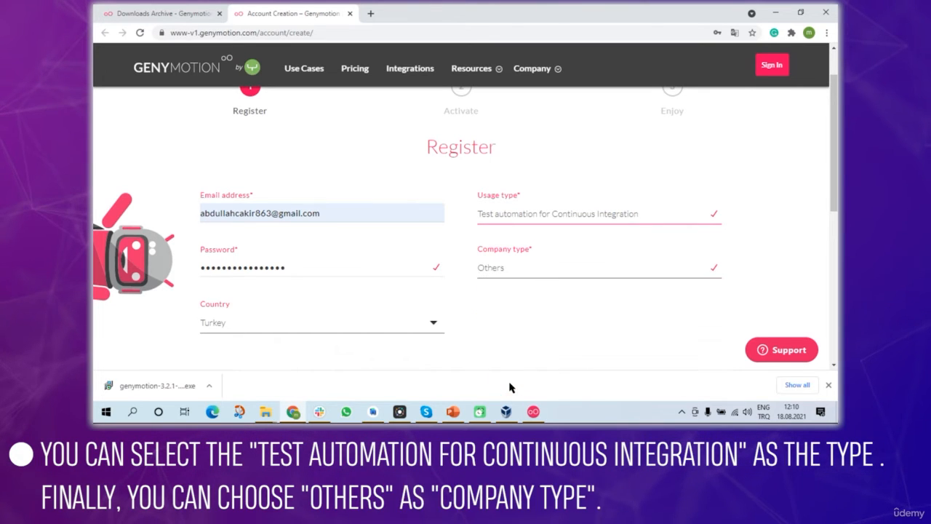
# - Accept the privacy policy, news opt-in and Terms and Conditions, then create the account
pyautogui.scroll(-3, 455, 281)
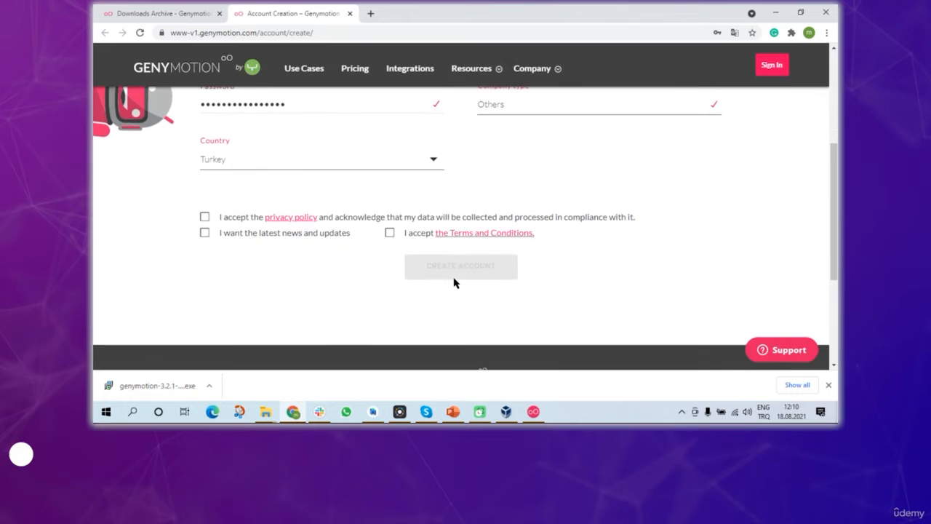
pyautogui.click(204, 217)
pyautogui.click(205, 233)
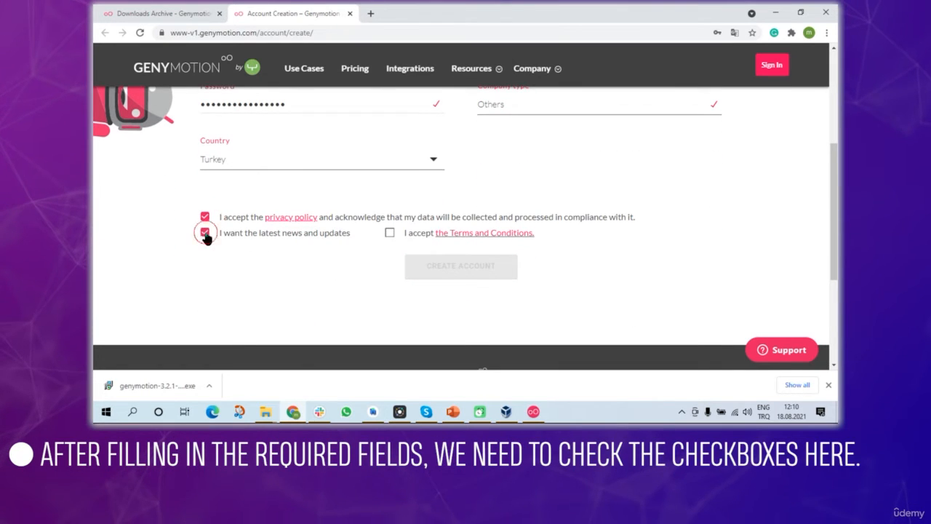
pyautogui.click(389, 233)
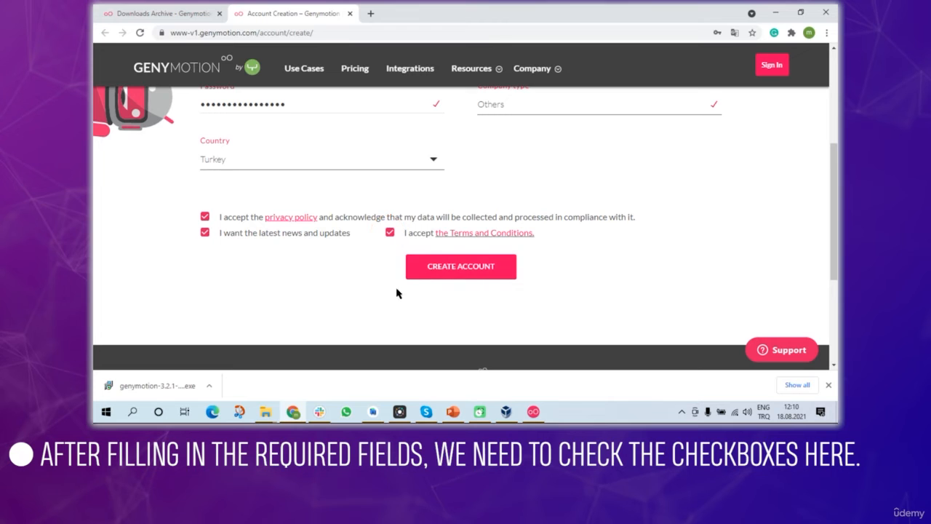
pyautogui.click(480, 273)
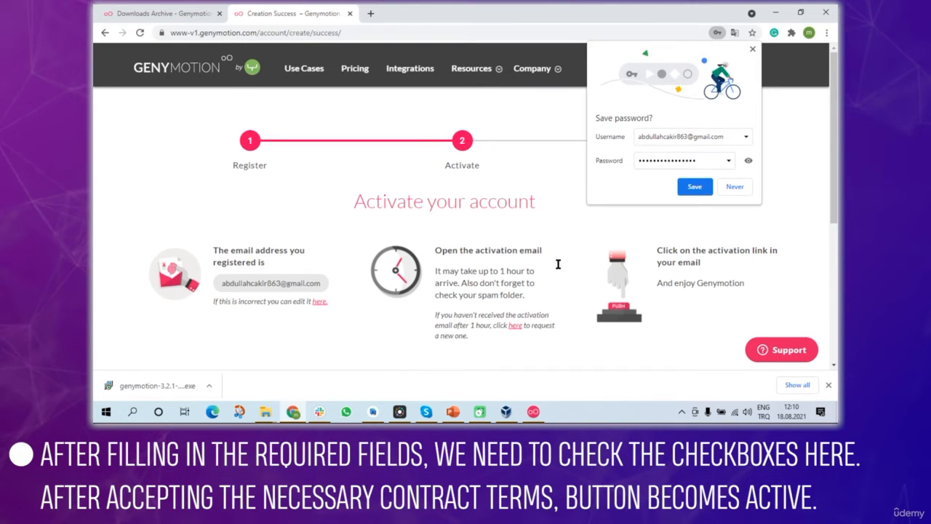
# - Save the password in Chrome and follow the Gmail activation link to activate the account
pyautogui.click(695, 188)
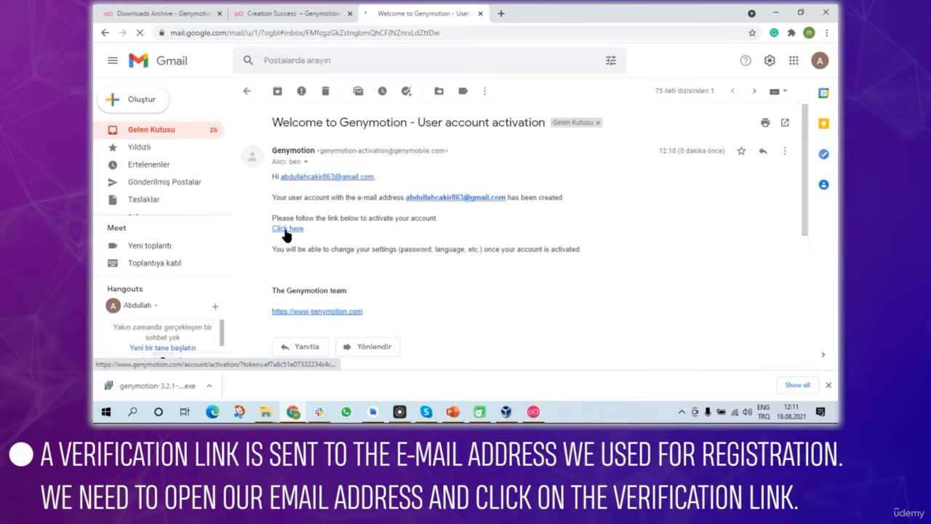
pyautogui.click(287, 229)
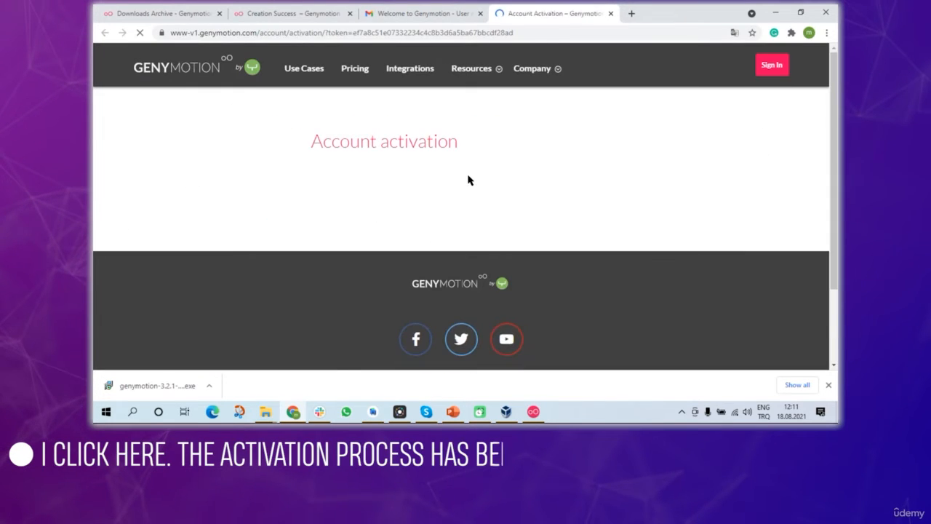
pyautogui.scroll(-1, 655, 146)
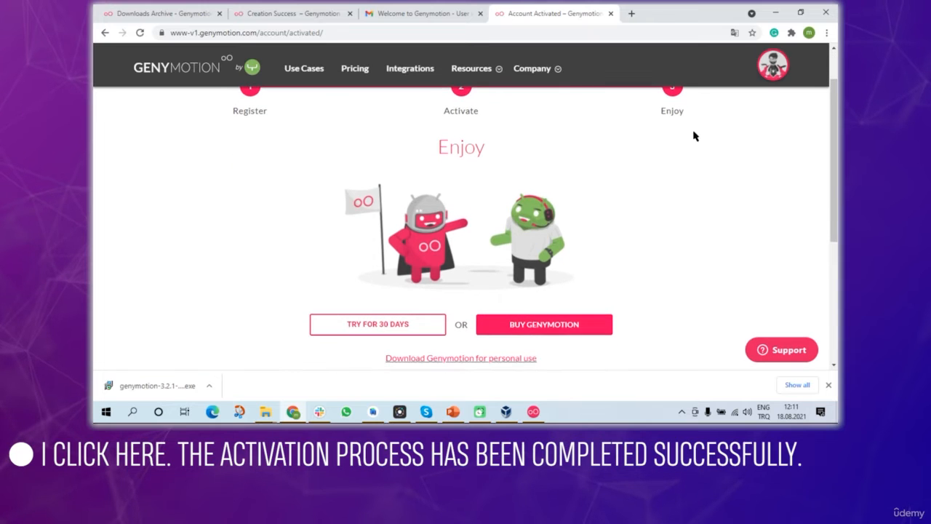
pyautogui.scroll(-2, 632, 121)
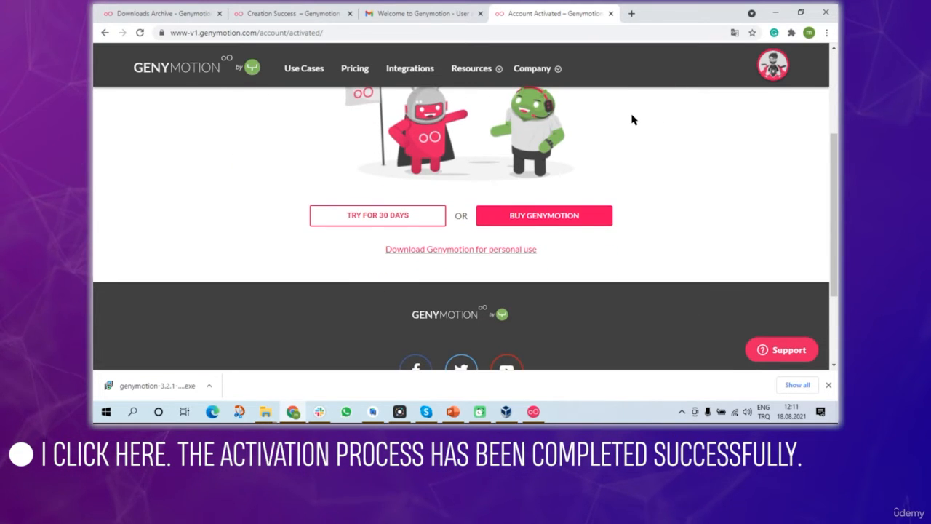
pyautogui.scroll(3, 632, 120)
pyautogui.scroll(-3, 633, 120)
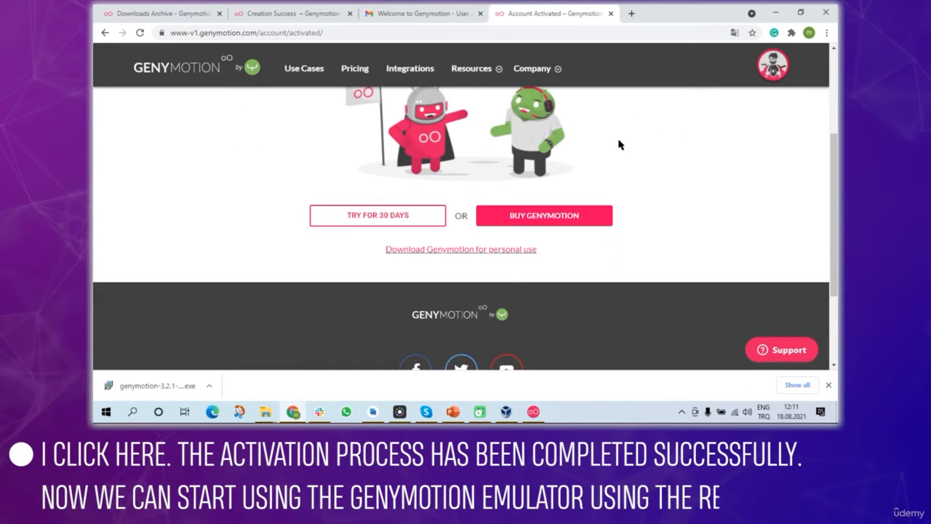
# - Sign in to the Genymotion app with the registered account e-mail and password
pyautogui.click(533, 412)
pyautogui.click(446, 135)
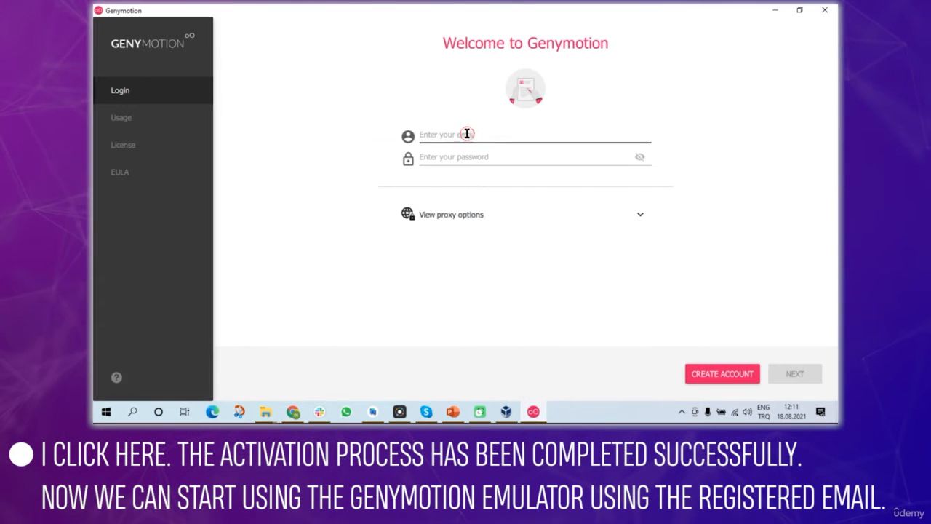
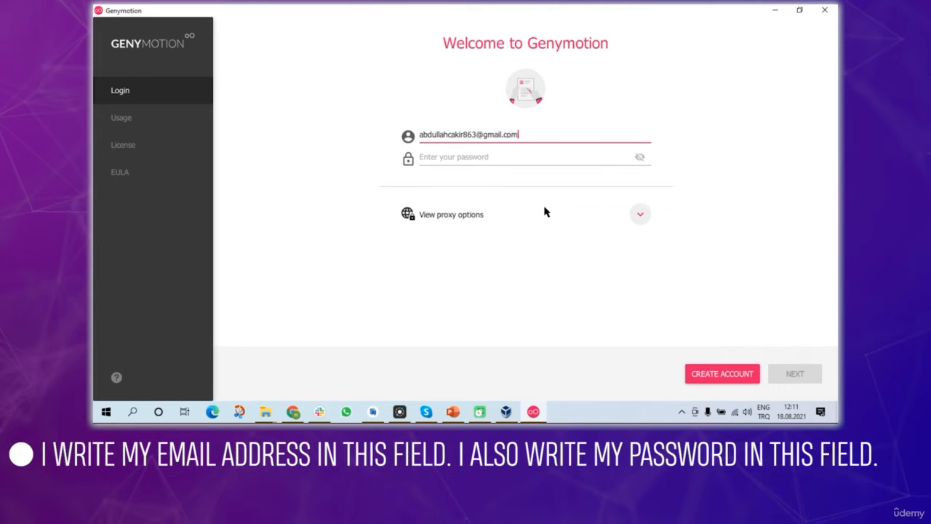
pyautogui.click(476, 157)
pyautogui.write('•••')
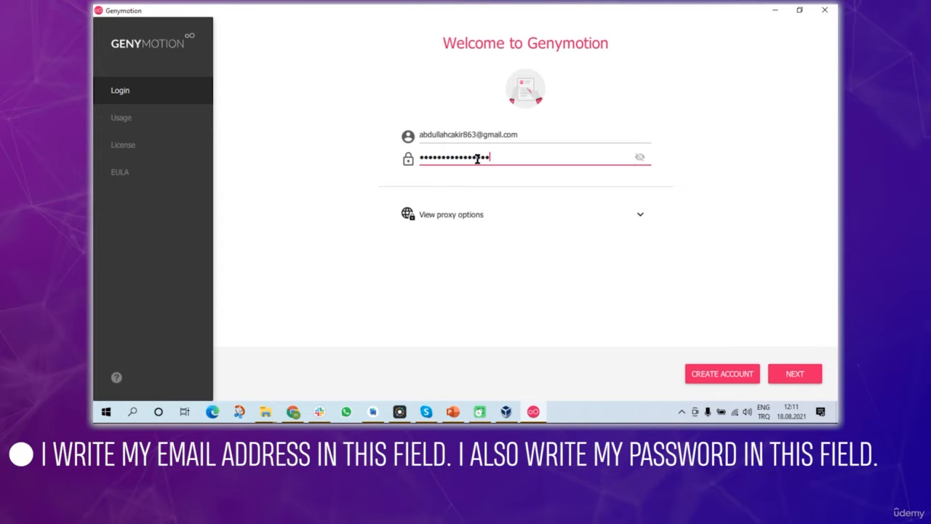
pyautogui.click(795, 375)
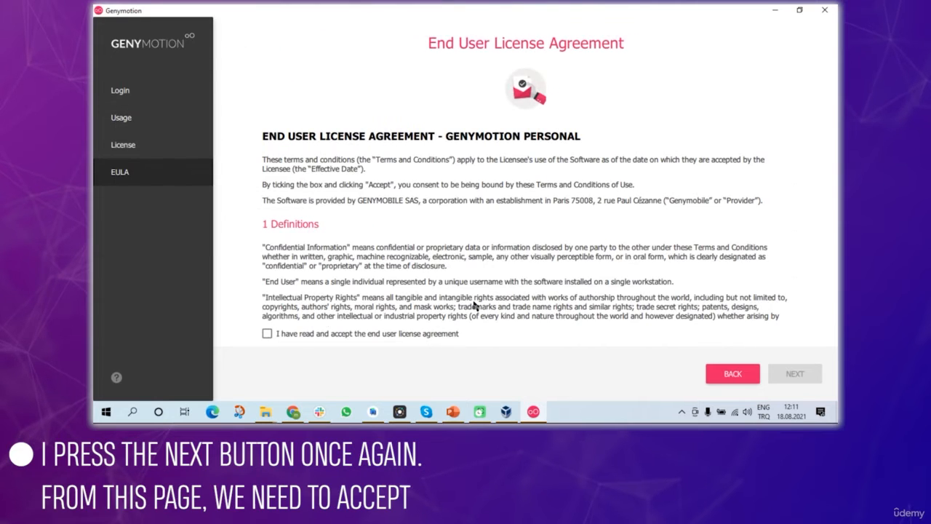
# - Accept the end user license agreement, continue, and dismiss the What's new notice
pyautogui.click(267, 334)
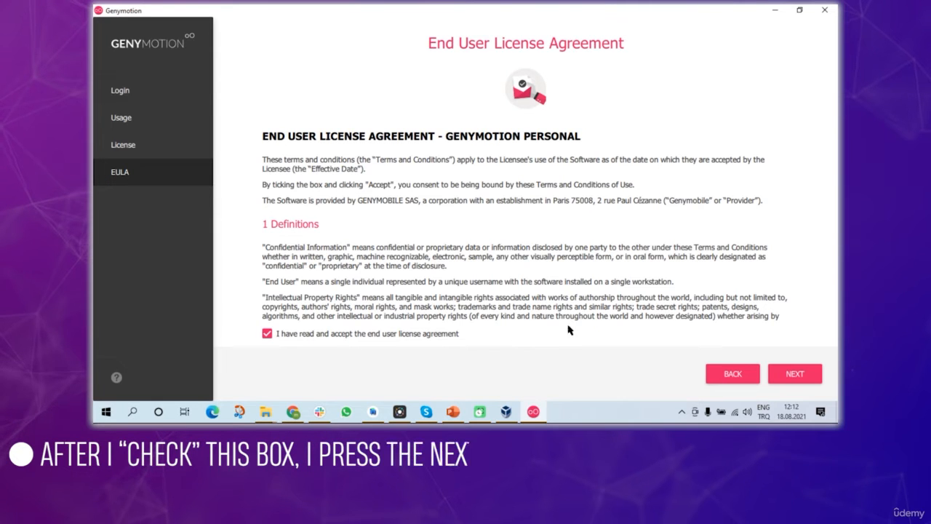
pyautogui.click(788, 375)
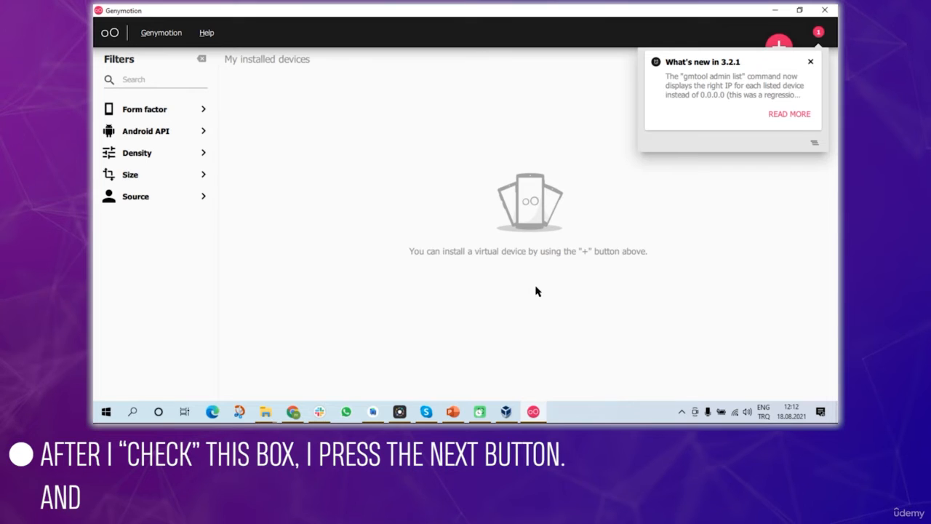
pyautogui.click(811, 62)
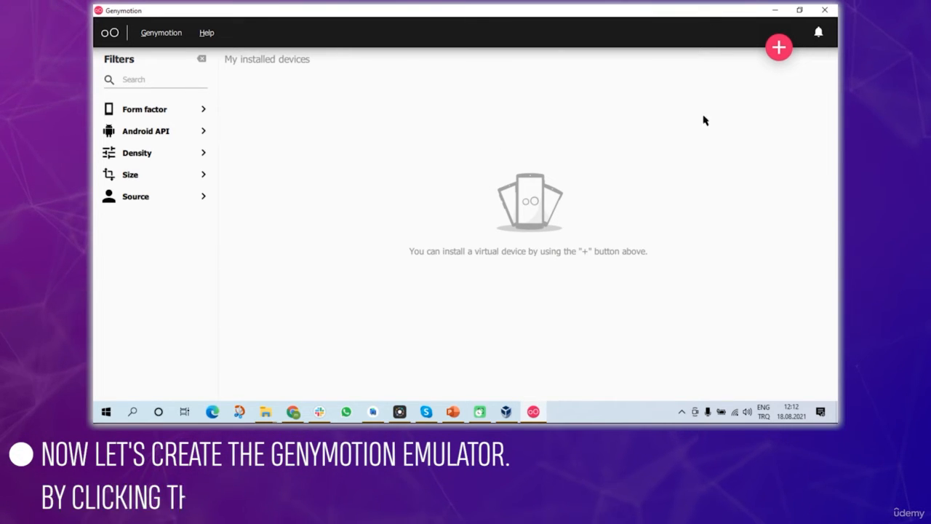
# - Pick Google Nexus 5 (1080 x 1920) for a new virtual device and continue to its configuration
pyautogui.click(780, 48)
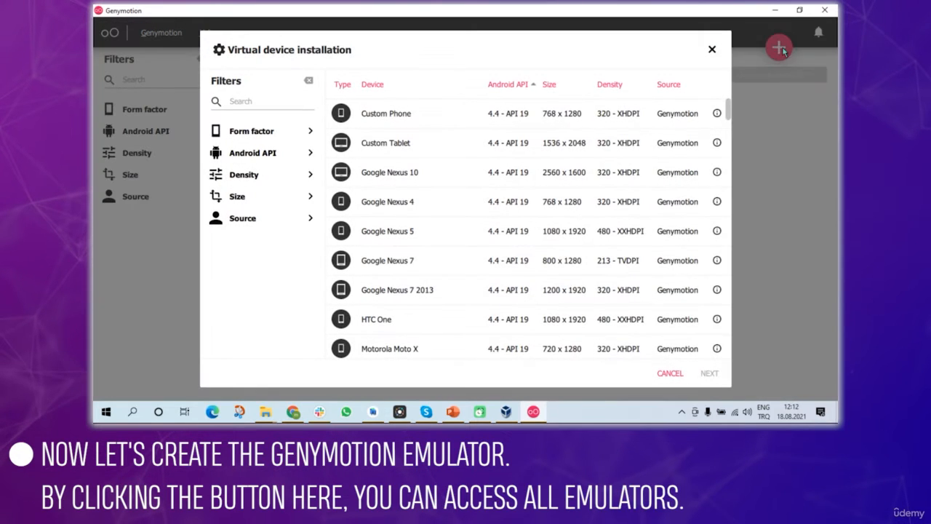
pyautogui.scroll(-5, 422, 168)
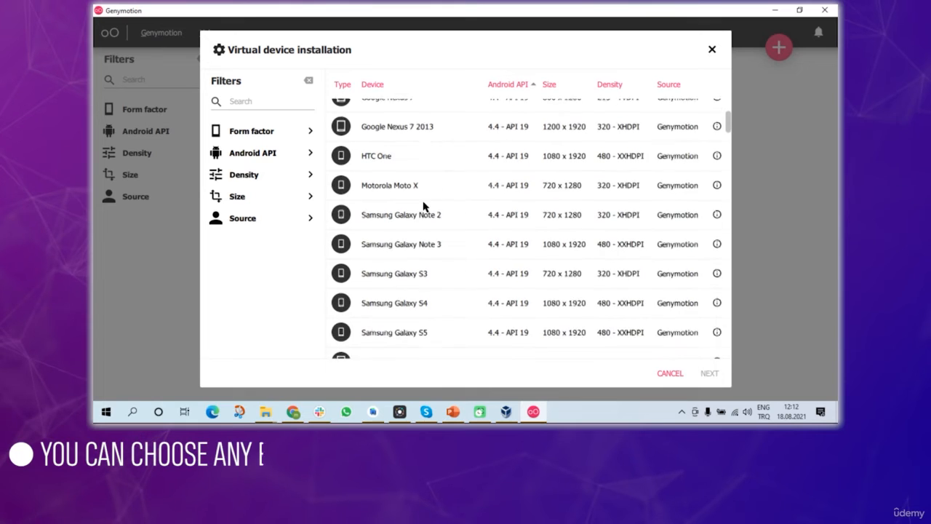
pyautogui.scroll(5, 424, 207)
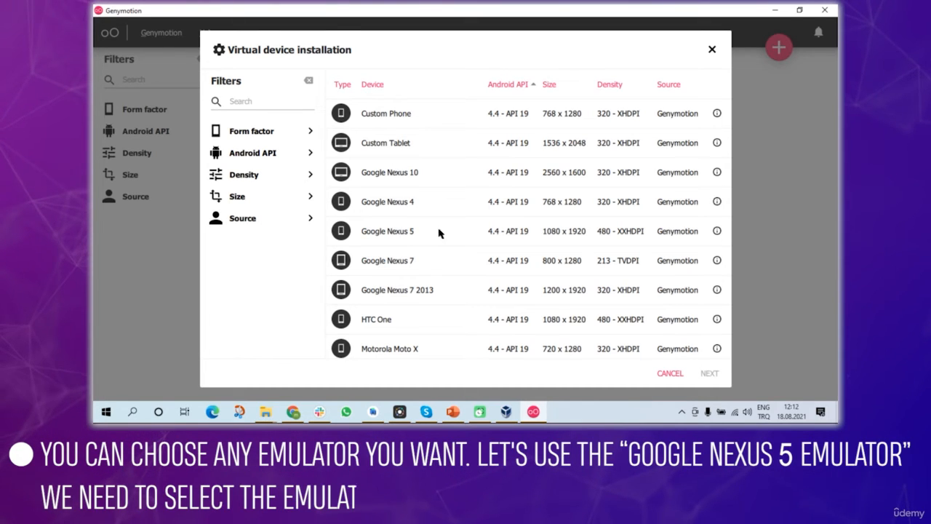
pyautogui.click(492, 232)
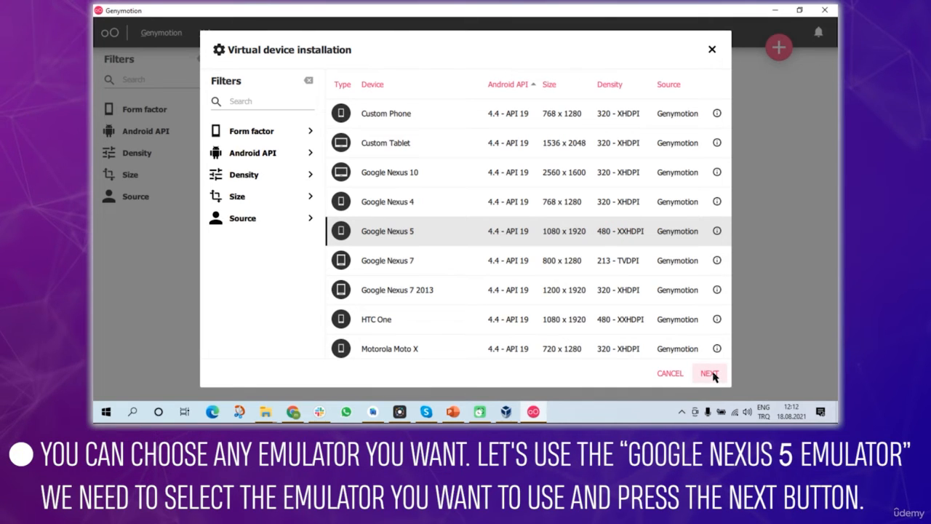
pyautogui.click(709, 373)
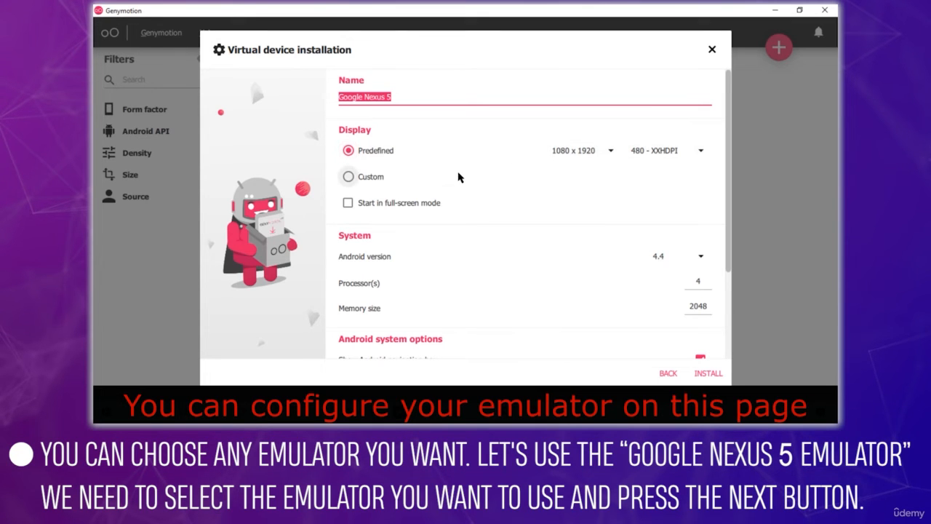
# - Set the Google Nexus 5's Android version to 10.0 (API 29) and install it
pyautogui.scroll(-3, 458, 177)
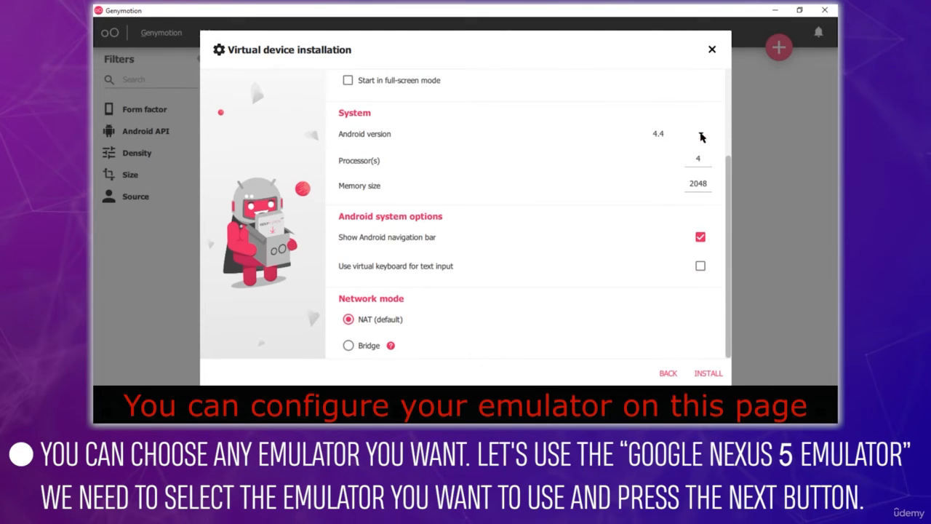
pyautogui.click(702, 137)
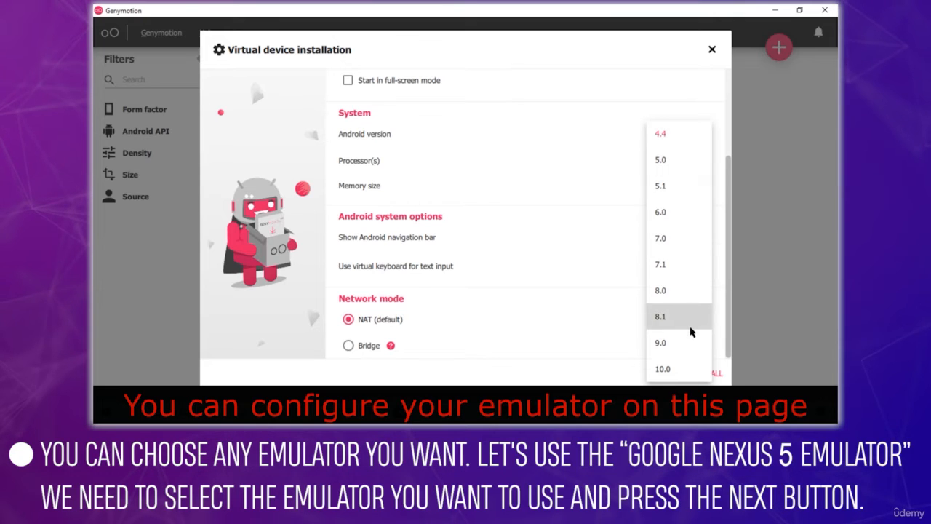
pyautogui.click(677, 370)
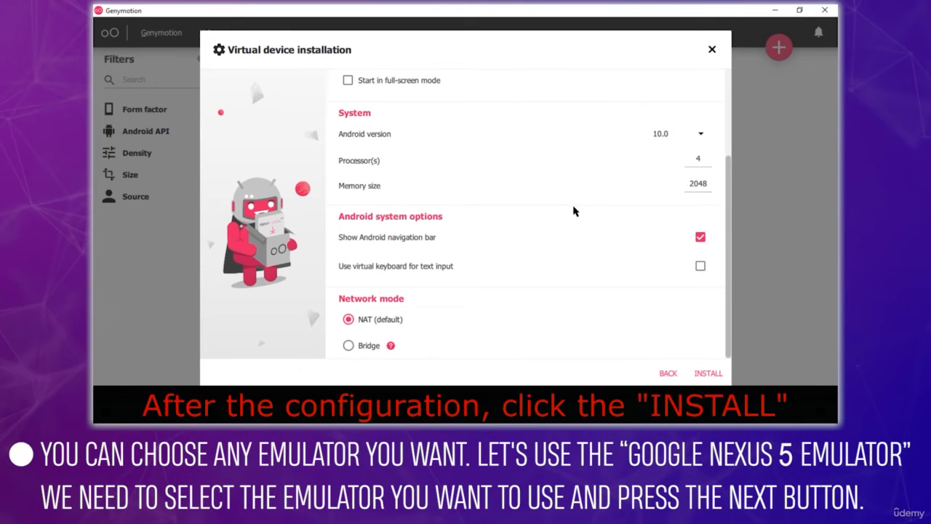
pyautogui.click(705, 372)
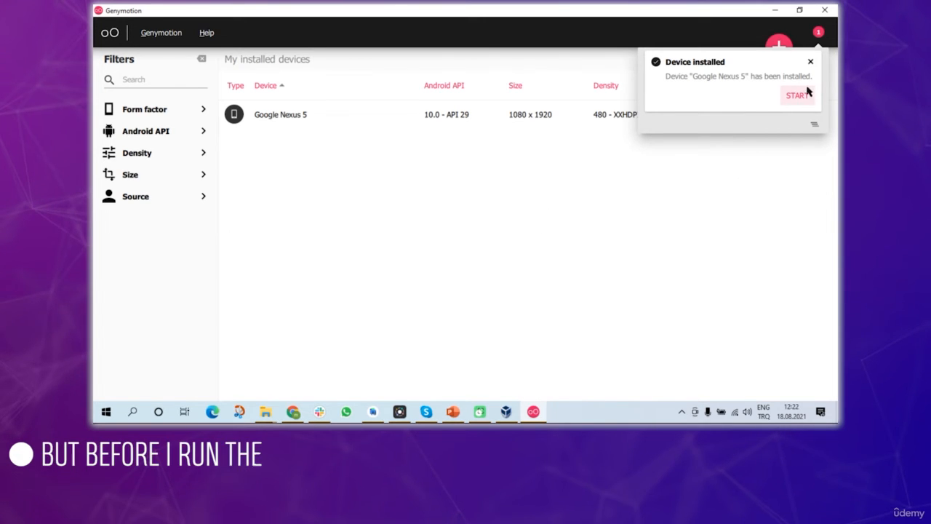
# - Dismiss the Device installed notice and start the Google Nexus 5 from its options menu
pyautogui.click(810, 62)
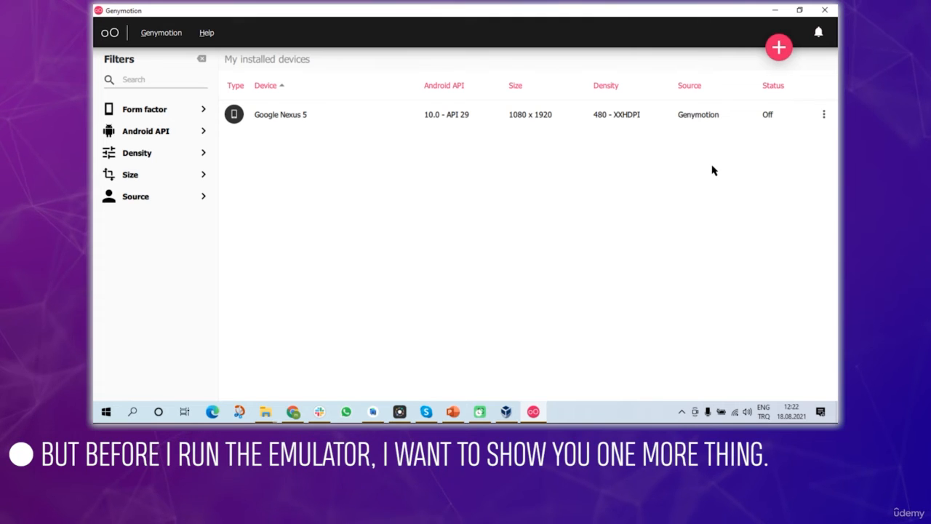
pyautogui.click(825, 115)
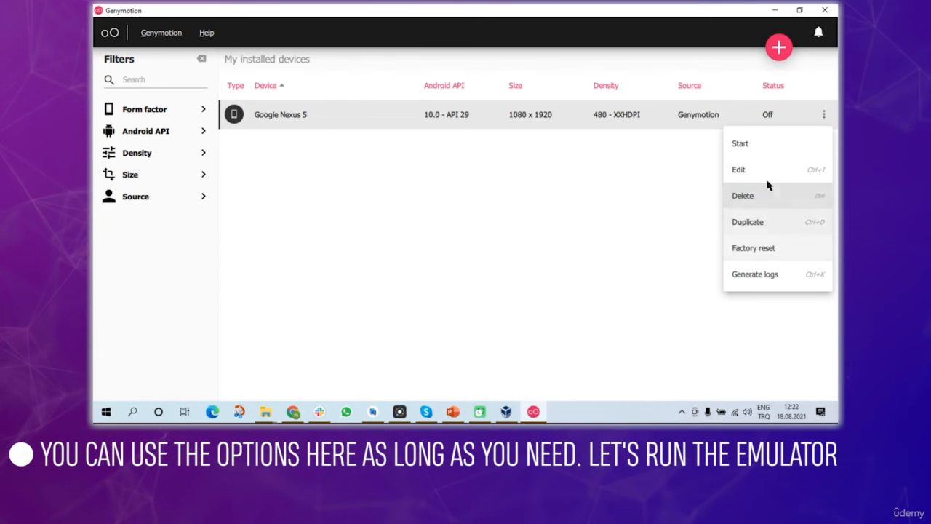
pyautogui.click(742, 144)
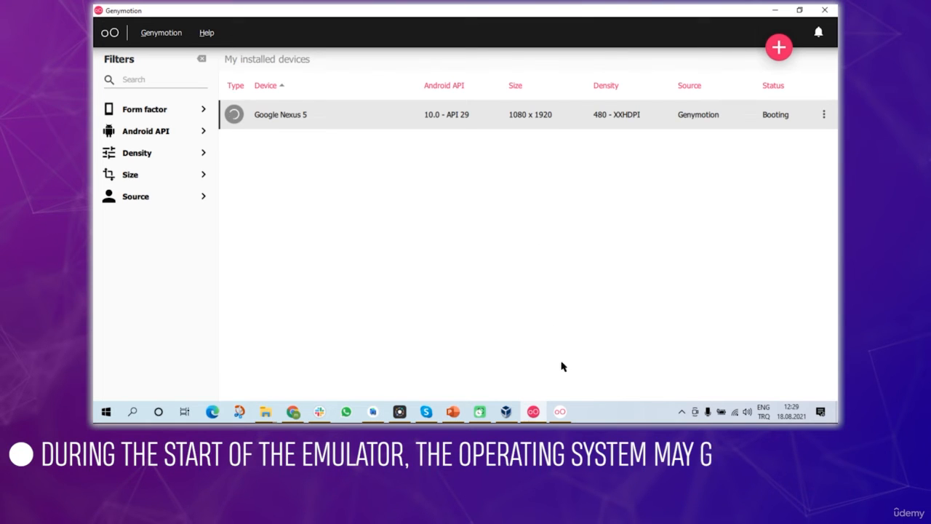
# - Bring the starting Google Nexus 5 forward to reveal the start error dialog
pyautogui.click(560, 412)
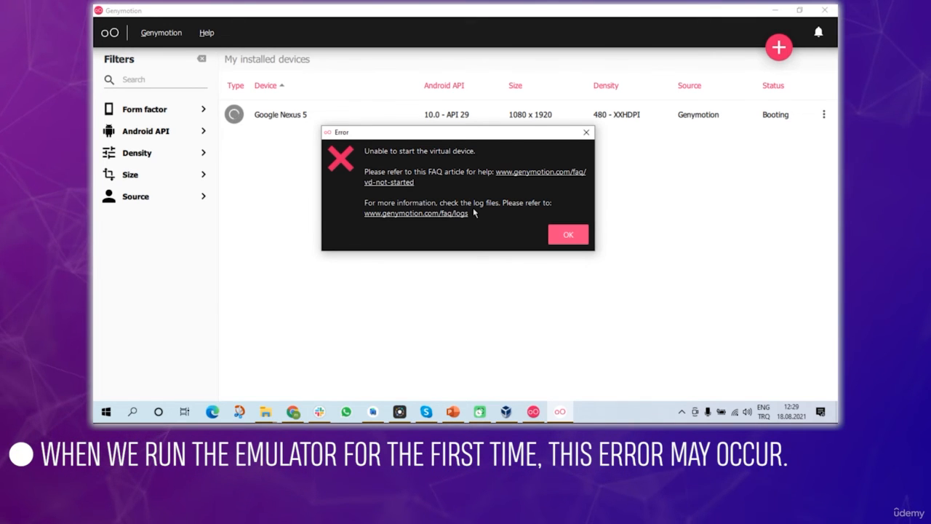
# - Open the FAQ article on the start error and highlight the virtualization requirement (Intel VT-X, AMD-V or SVM)
pyautogui.click(534, 175)
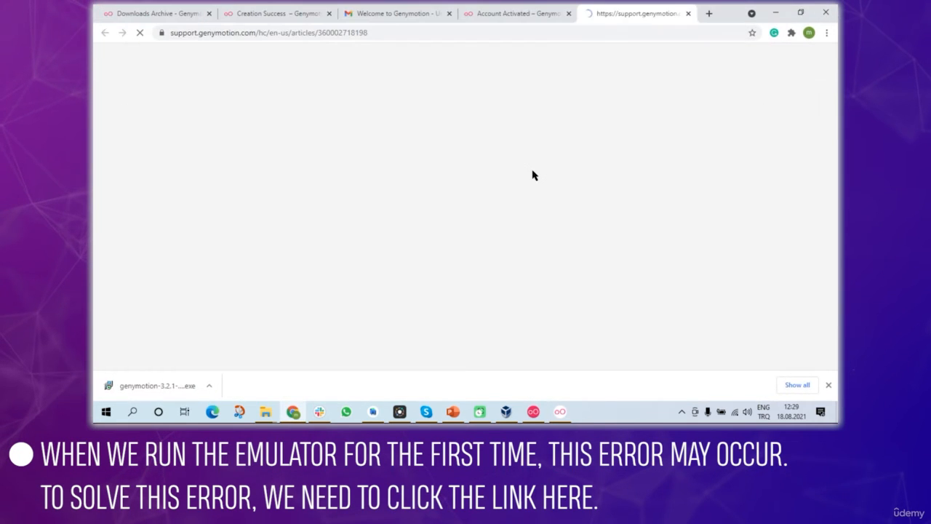
pyautogui.scroll(-3, 474, 158)
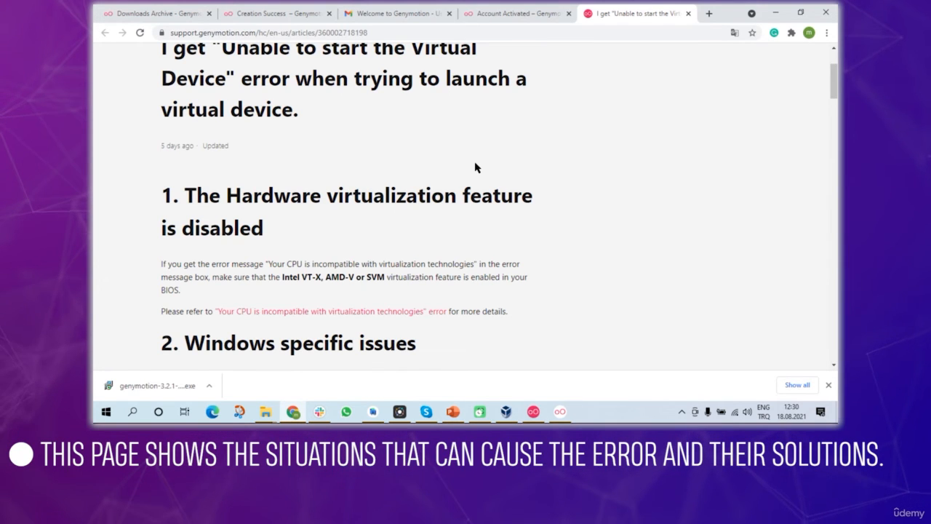
pyautogui.scroll(-1, 475, 167)
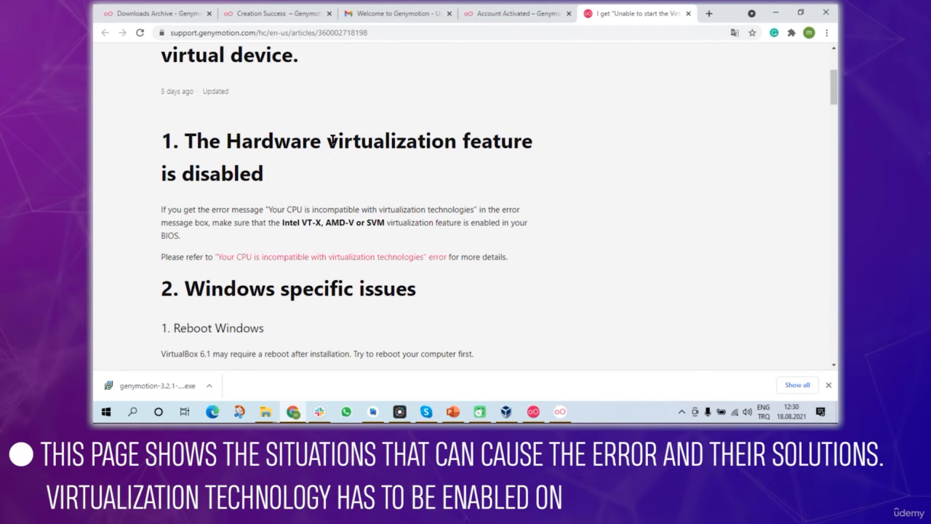
pyautogui.moveTo(328, 141); pyautogui.dragTo(444, 141)
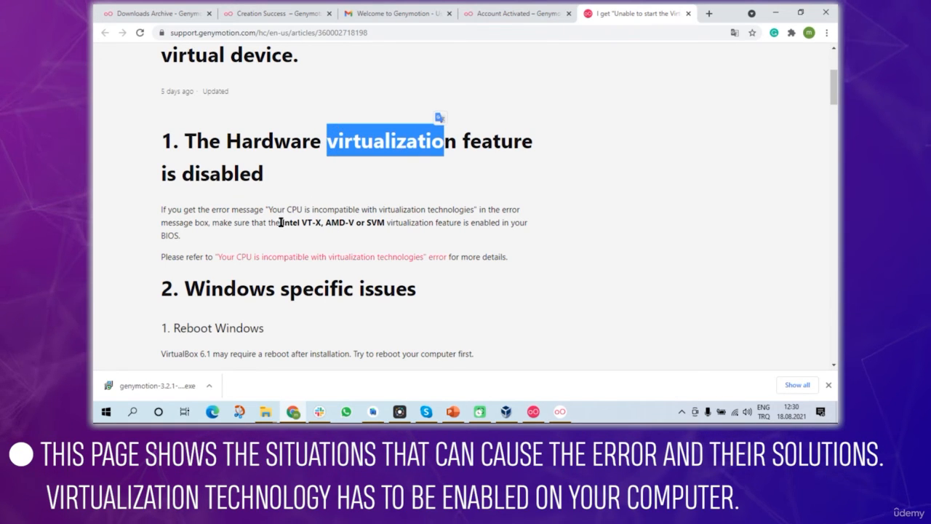
pyautogui.moveTo(280, 222); pyautogui.dragTo(385, 223)
pyautogui.click(442, 223)
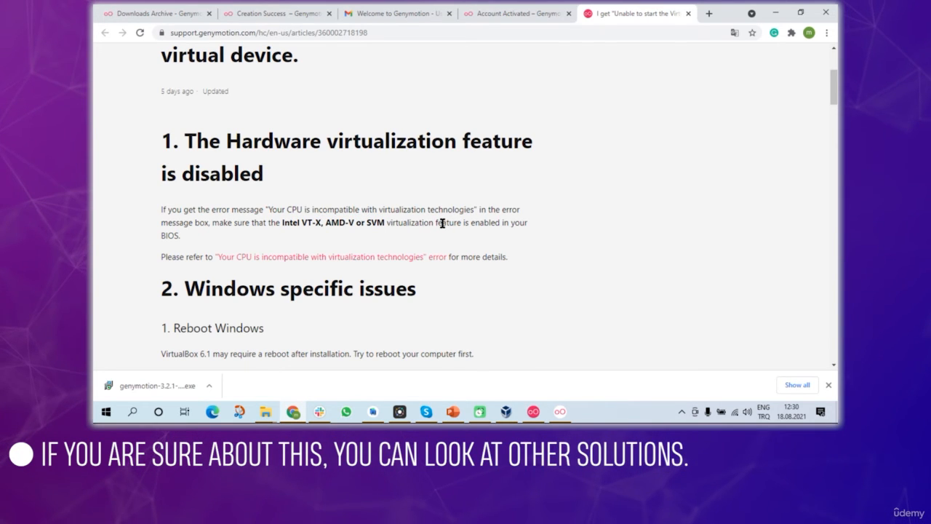
# - Read through the article's Solution 1, then return to Genymotion where the Nexus 5 shows On
pyautogui.scroll(-3, 442, 225)
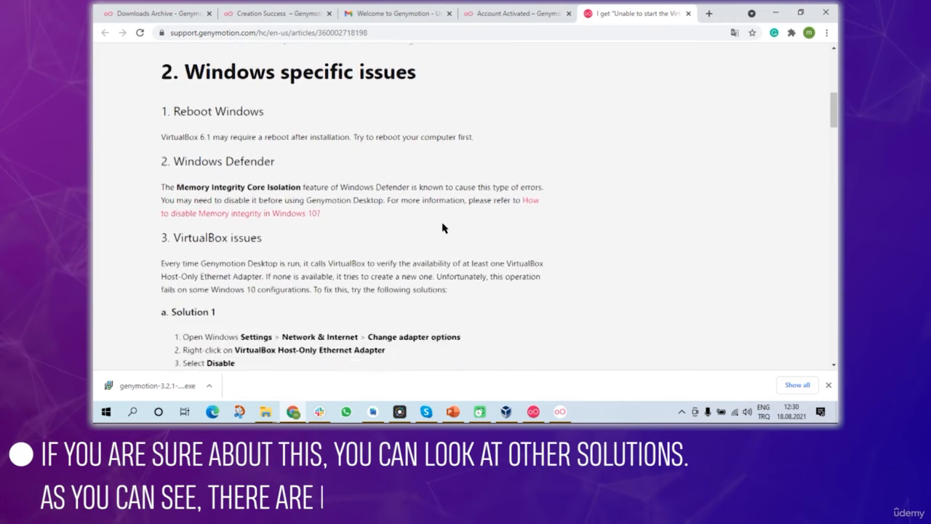
pyautogui.scroll(-2, 443, 227)
pyautogui.moveTo(172, 148); pyautogui.dragTo(227, 160)
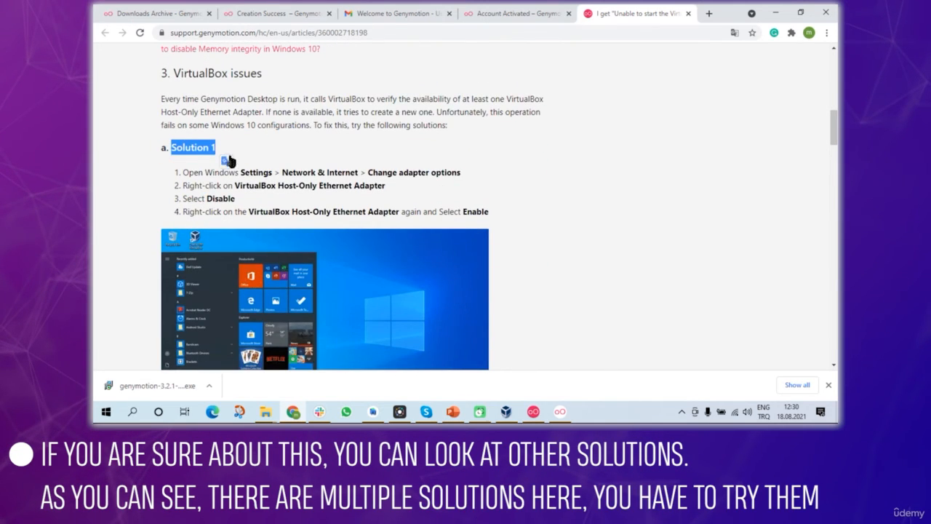
pyautogui.scroll(-6, 228, 160)
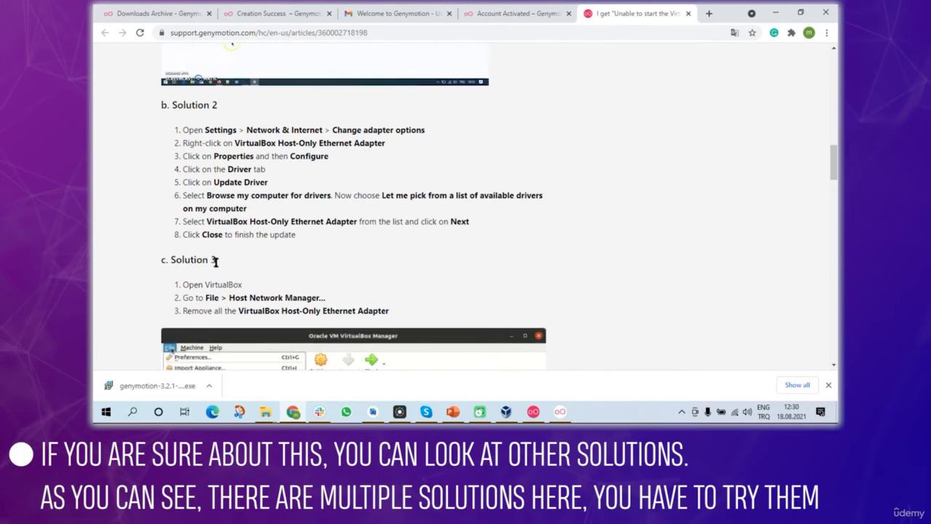
pyautogui.scroll(-10, 215, 261)
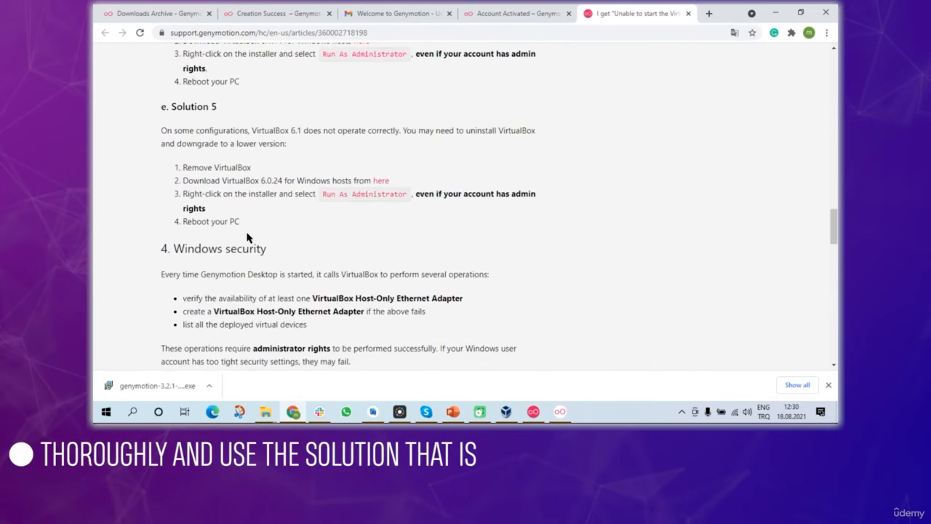
pyautogui.scroll(12, 247, 237)
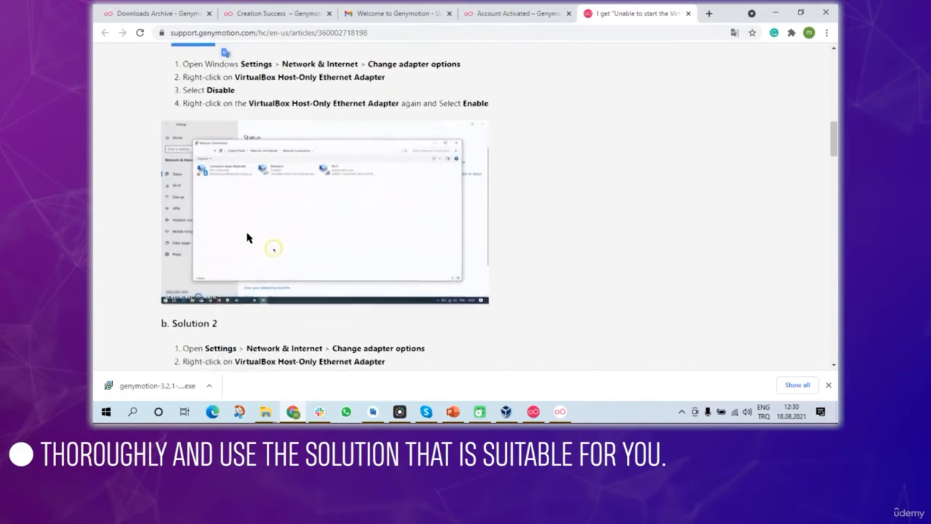
pyautogui.scroll(3, 247, 237)
pyautogui.scroll(-2, 218, 204)
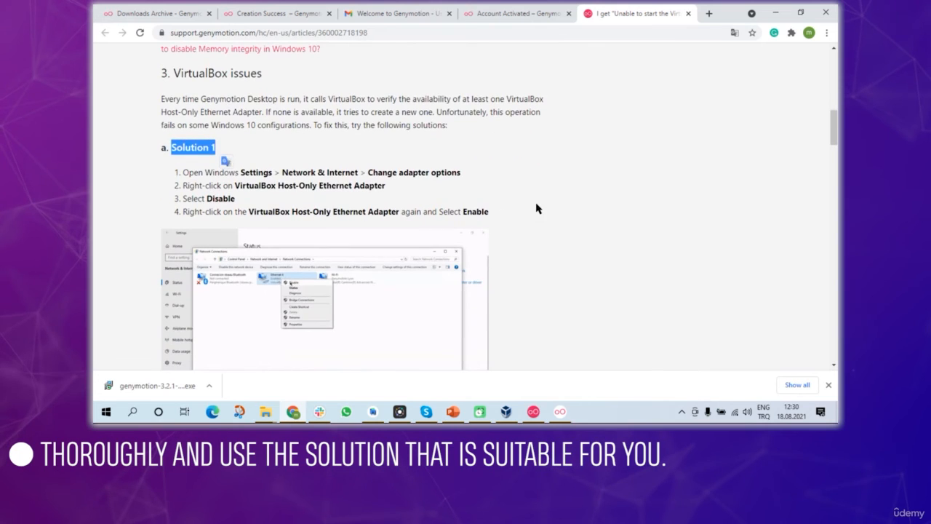
pyautogui.click(536, 209)
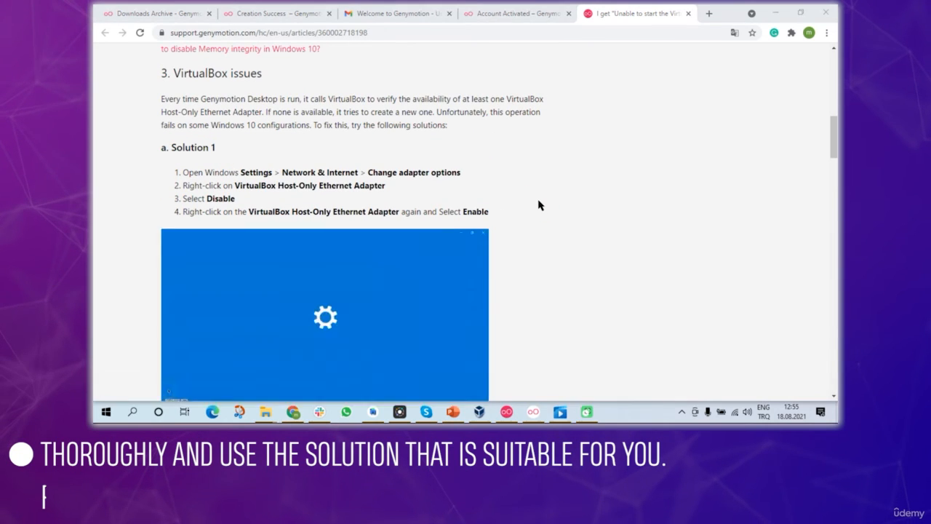
pyautogui.moveTo(172, 147); pyautogui.dragTo(220, 148)
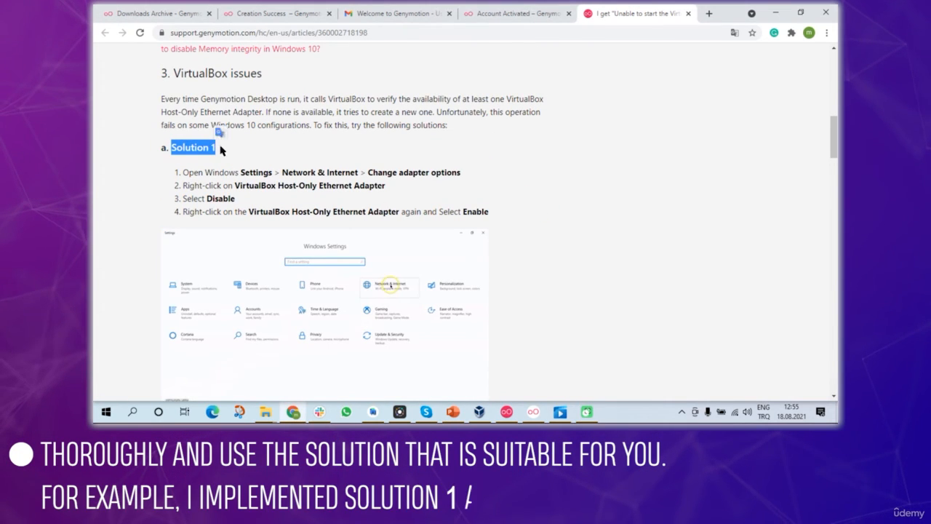
pyautogui.click(441, 200)
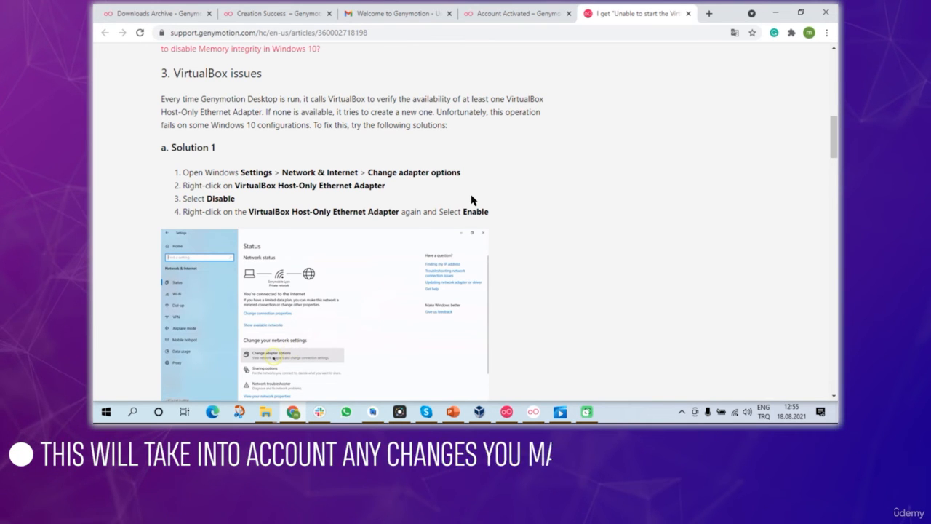
pyautogui.click(507, 412)
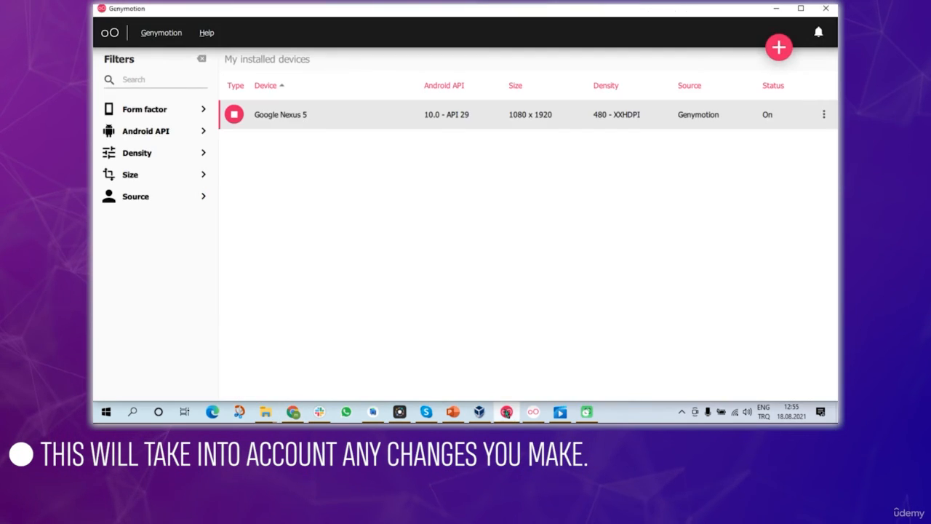
# - Show the running Nexus 5 emulator, shift its window slightly right, then switch to Android Studio
pyautogui.click(533, 412)
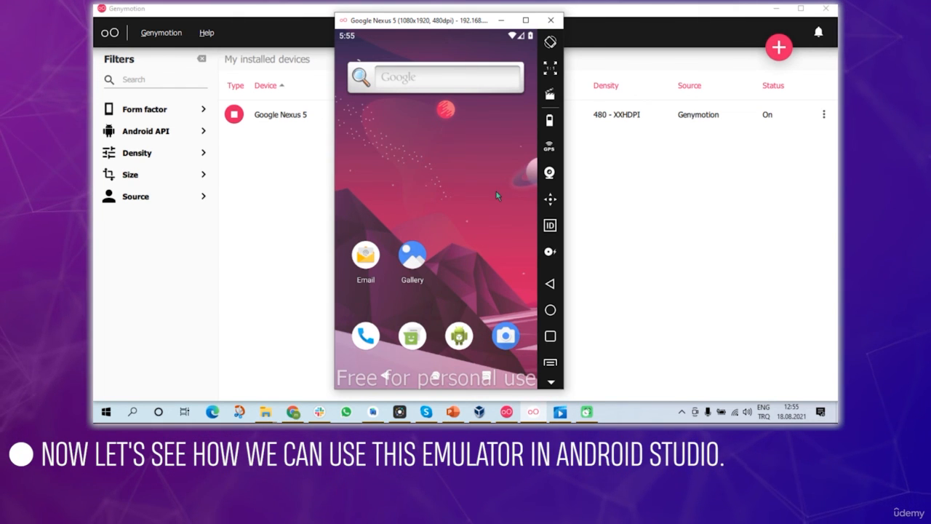
pyautogui.moveTo(408, 21); pyautogui.dragTo(425, 26)
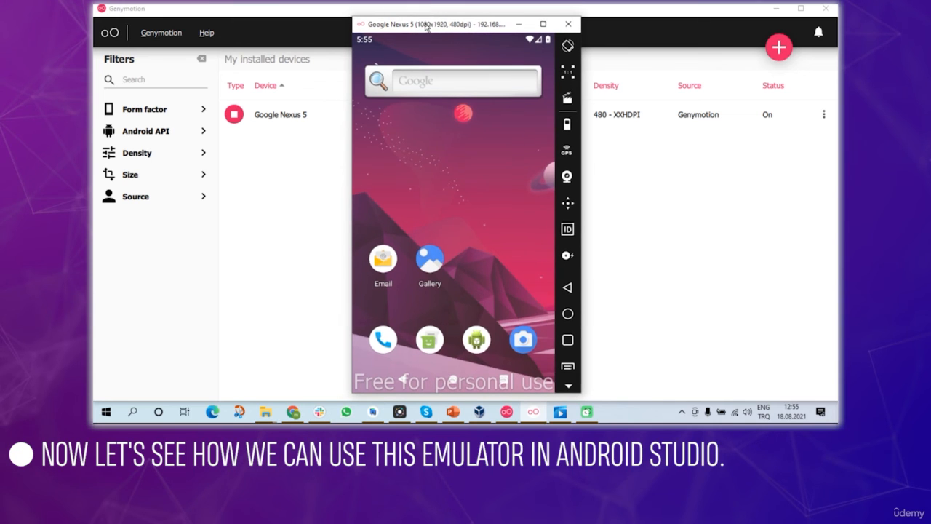
pyautogui.click(372, 412)
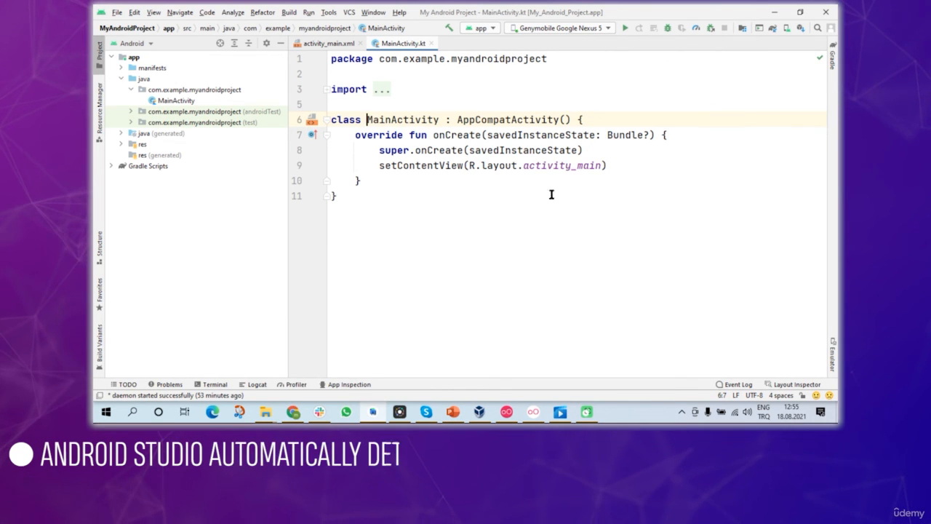
# - Choose Genymobile Google Nexus 5 as run target and place the emulator window over the editor
pyautogui.click(607, 28)
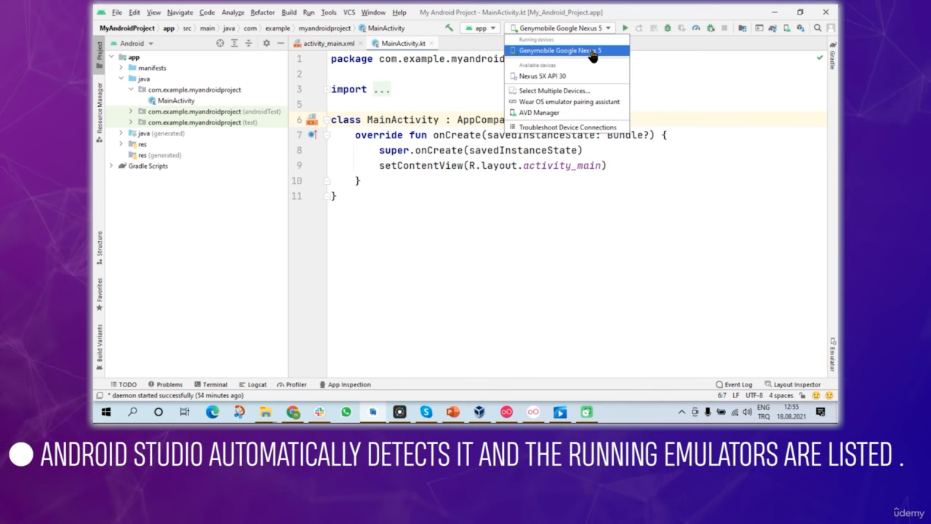
pyautogui.click(588, 52)
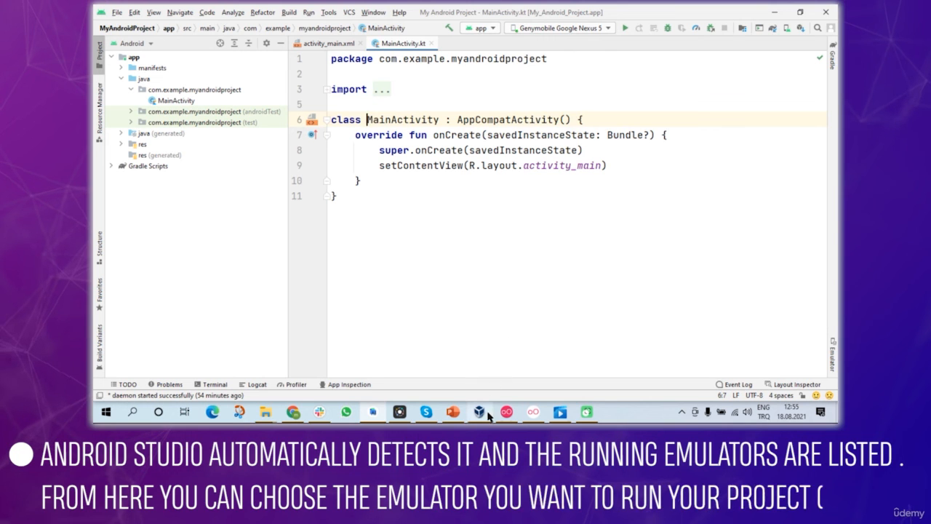
pyautogui.click(533, 412)
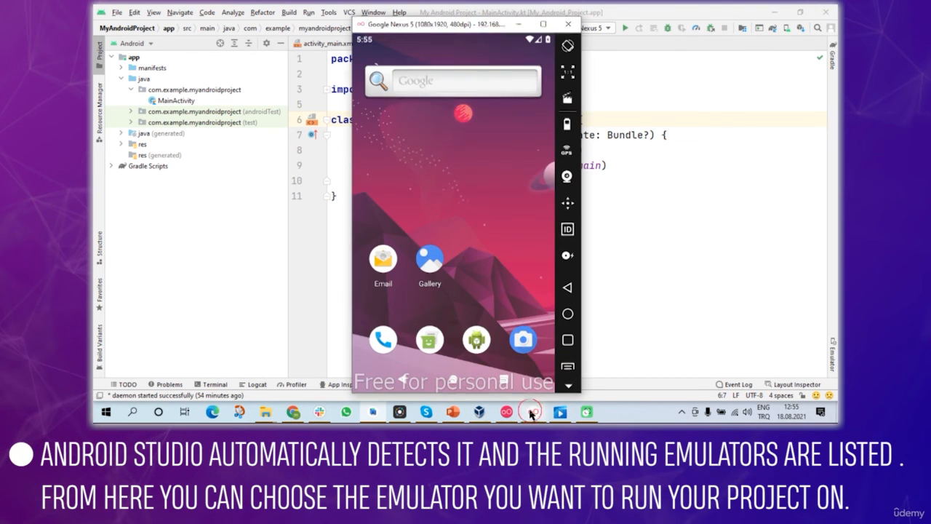
pyautogui.moveTo(473, 40); pyautogui.dragTo(364, 20)
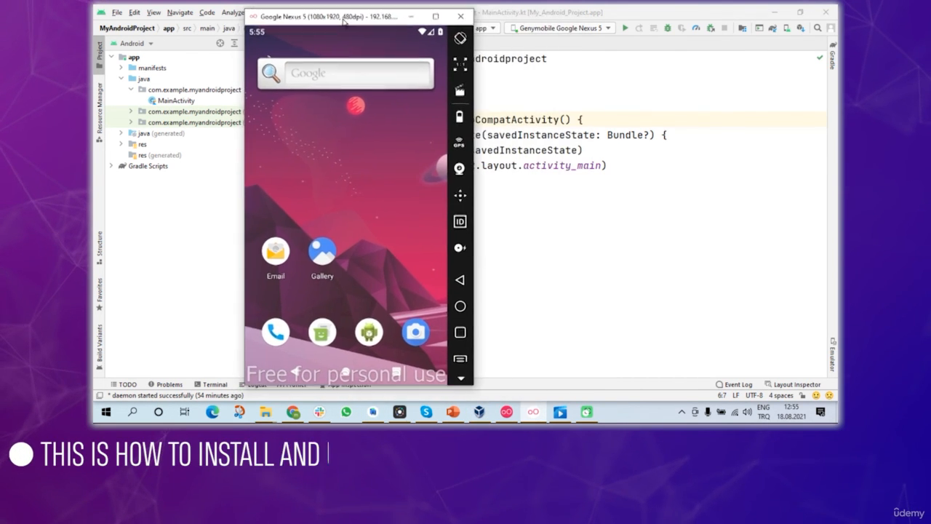